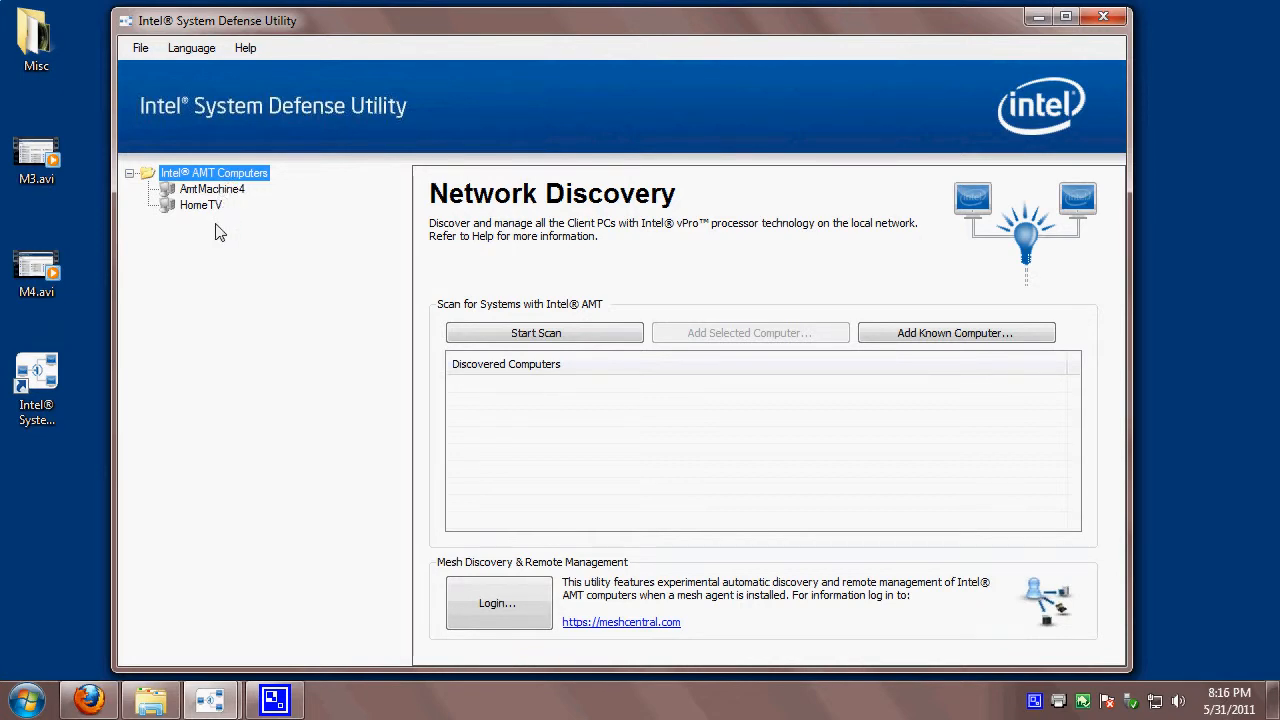
Close and relaunch the Intel System Defense Utility, and reposition its window on the desktop
{"action": "left_click", "coordinate": [1100, 17]}
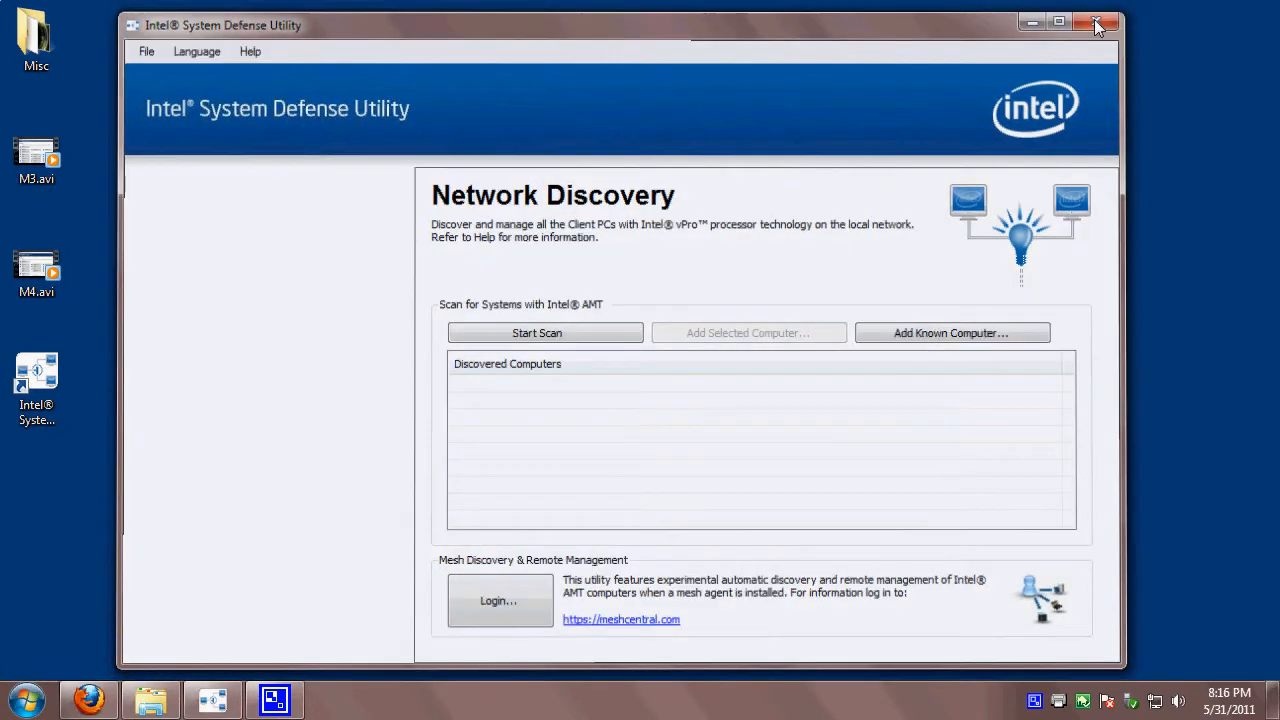
{"action": "double_click", "coordinate": [30, 378]}
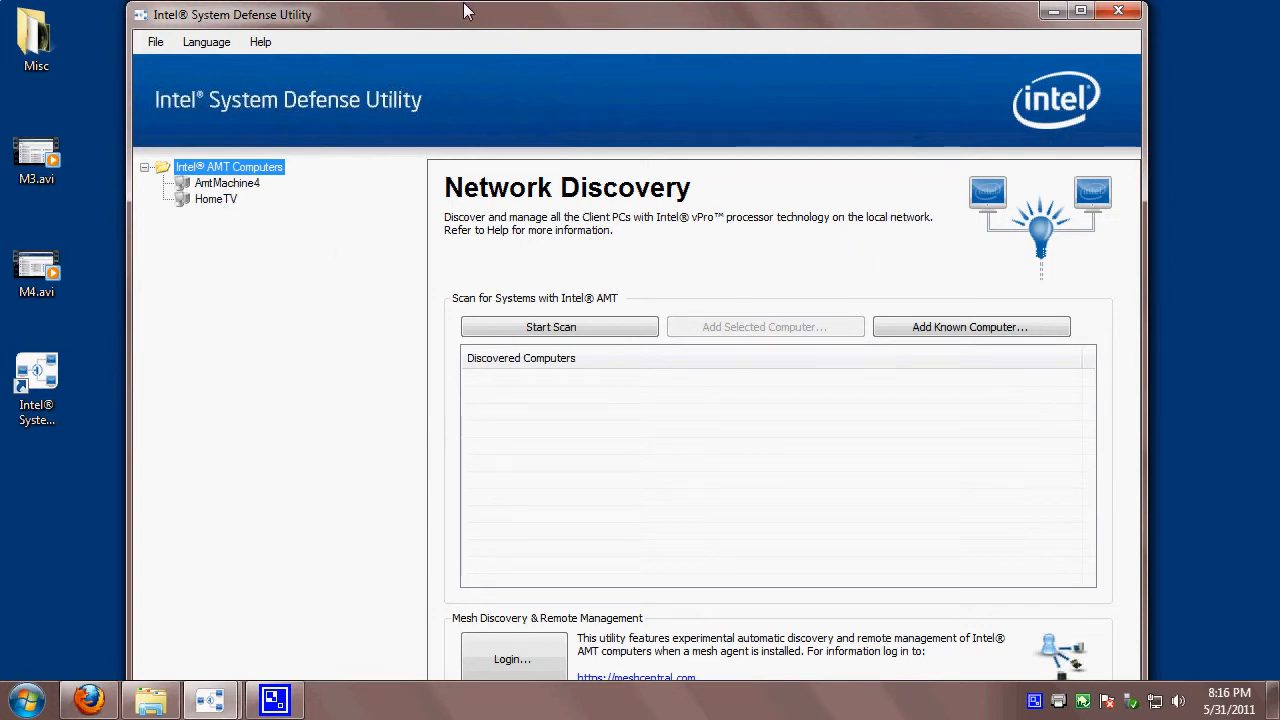
{"action": "left_click_drag", "start_coordinate": [459, 13], "coordinate": [512, 40]}
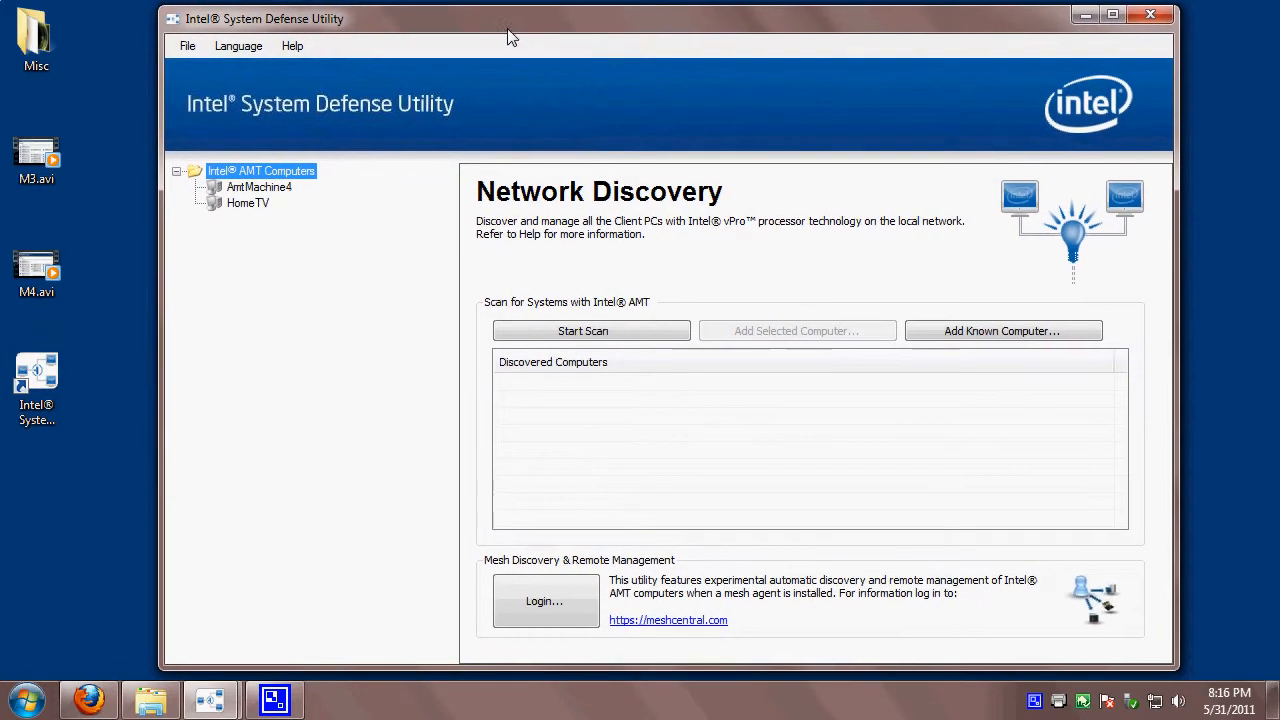
View AmtMachine4's connection page and the form for adding an Intel AMT computer, cancelling the form without adding one
{"action": "left_click", "coordinate": [274, 199]}
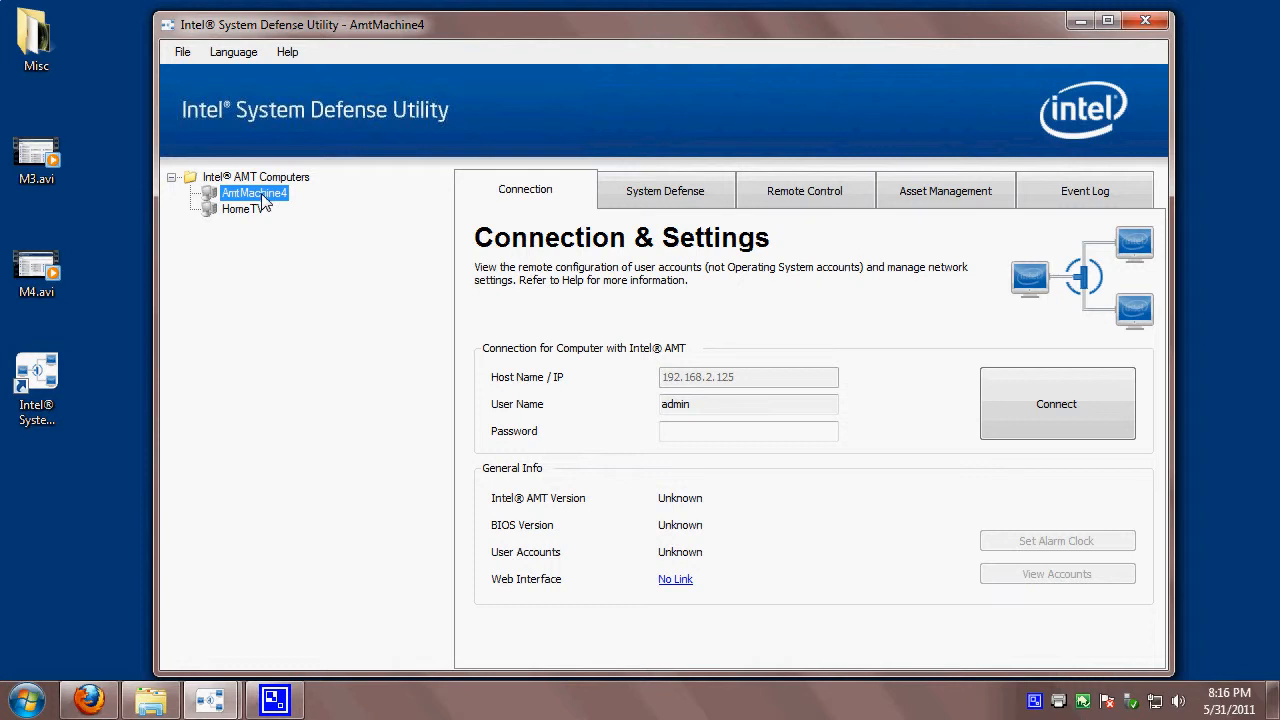
{"action": "left_click", "coordinate": [259, 178]}
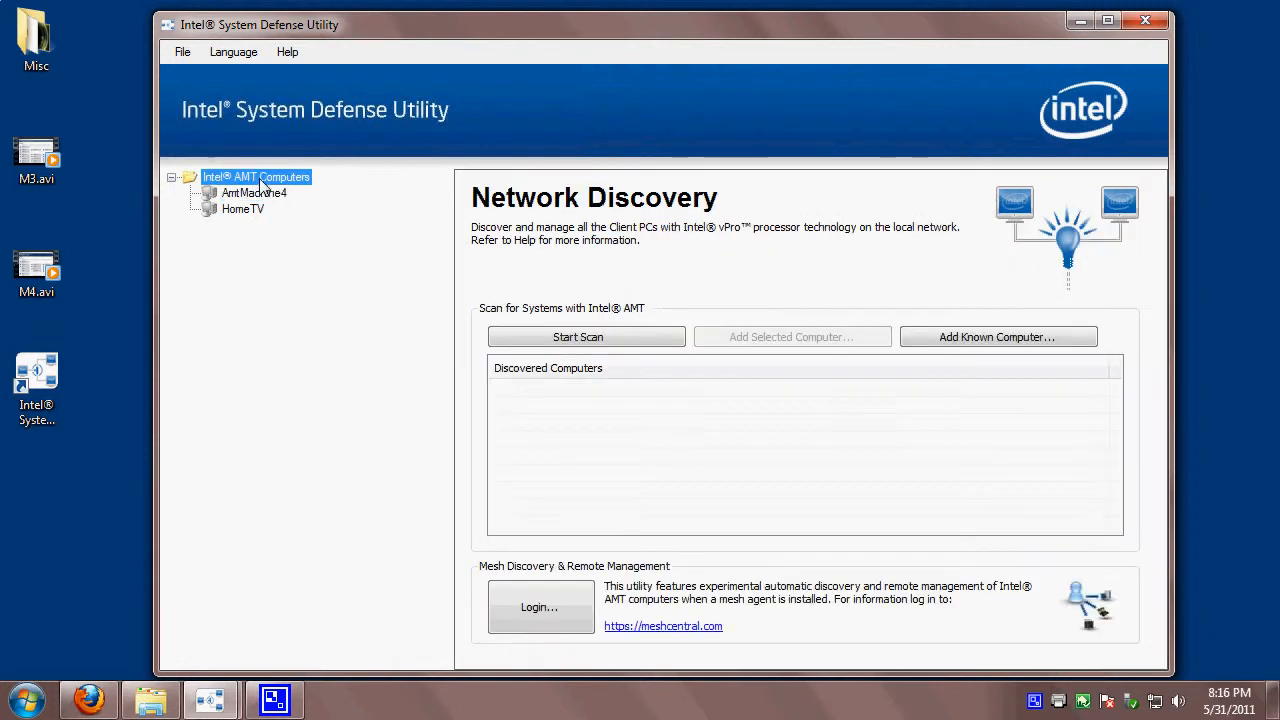
{"action": "right_click", "coordinate": [259, 178]}
{"action": "left_click", "coordinate": [300, 192]}
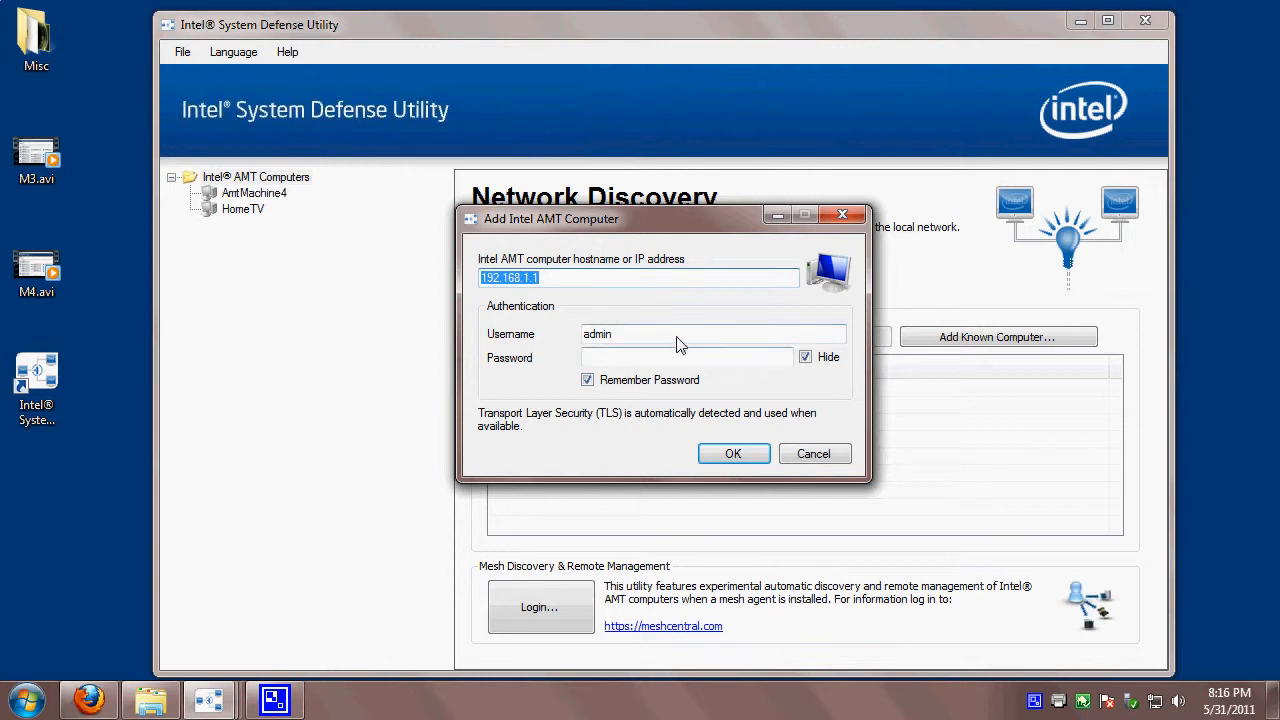
{"action": "left_click", "coordinate": [805, 458]}
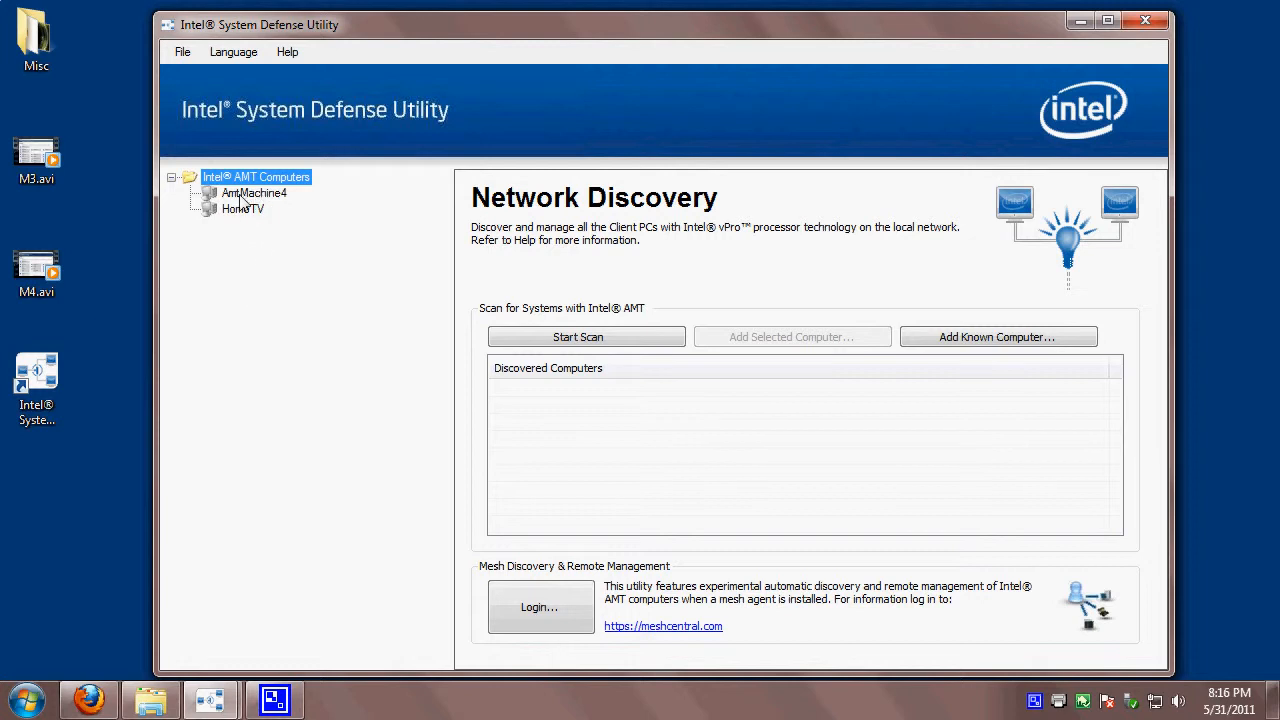
Connect to AmtMachine4, entering the mesh administrator password to authorize the connection
{"action": "left_click", "coordinate": [241, 197]}
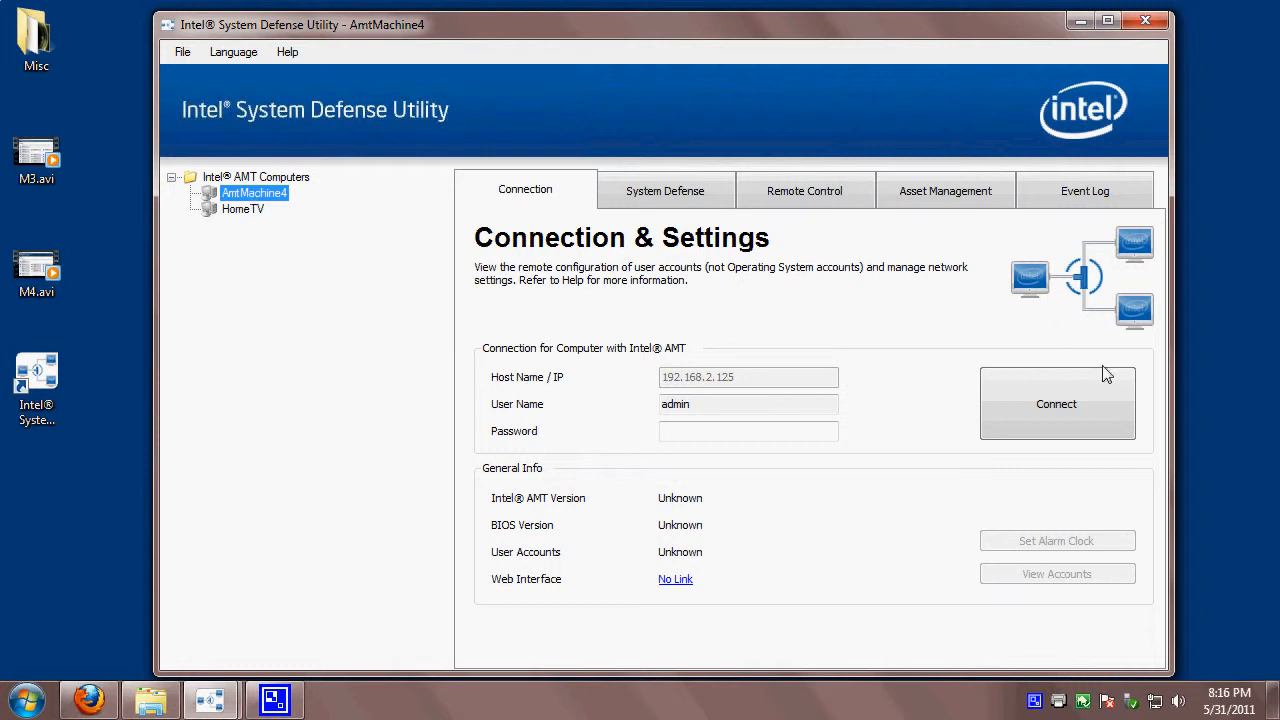
{"action": "left_click", "coordinate": [1090, 402]}
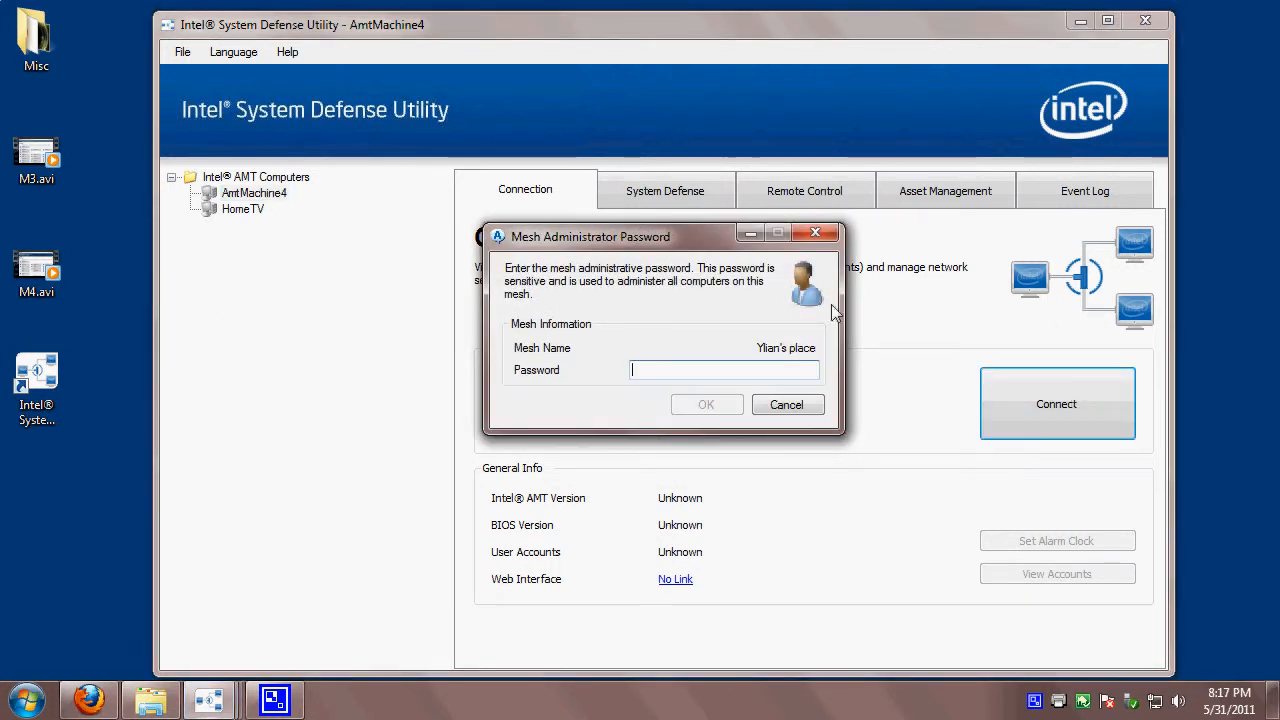
{"action": "left_click_drag", "start_coordinate": [675, 233], "coordinate": [753, 170]}
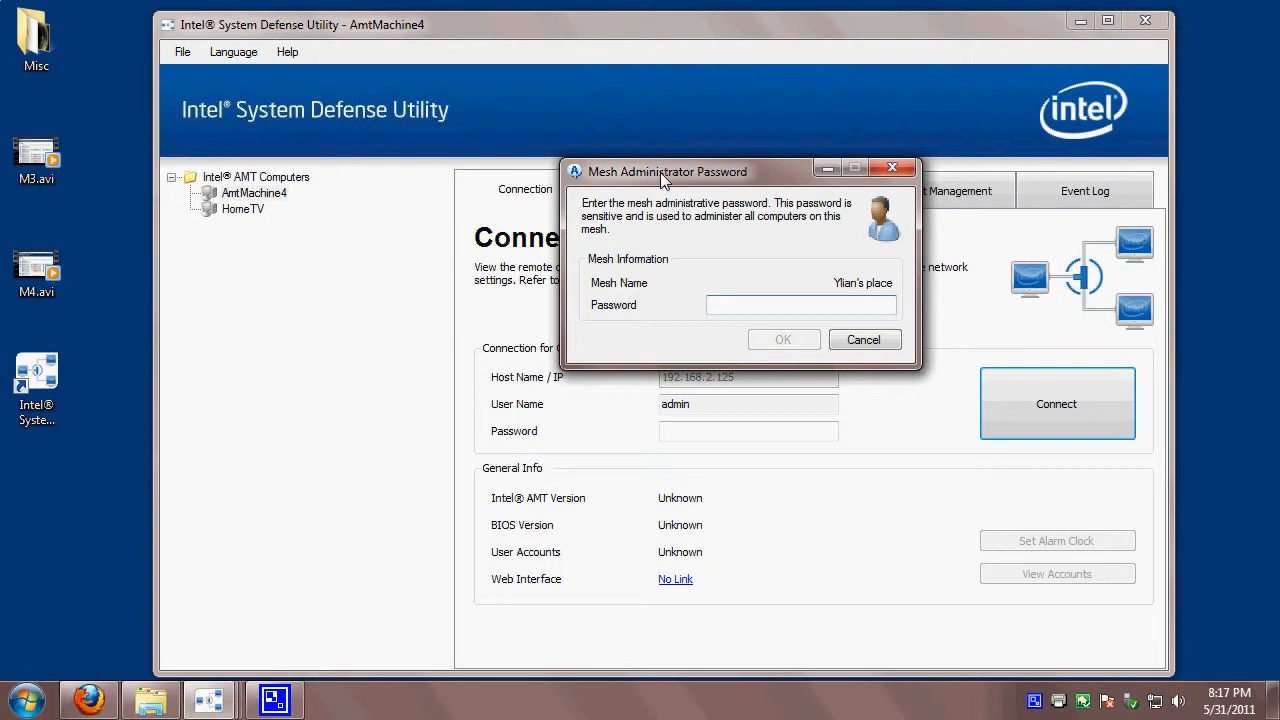
{"action": "left_click_drag", "start_coordinate": [660, 172], "coordinate": [640, 202]}
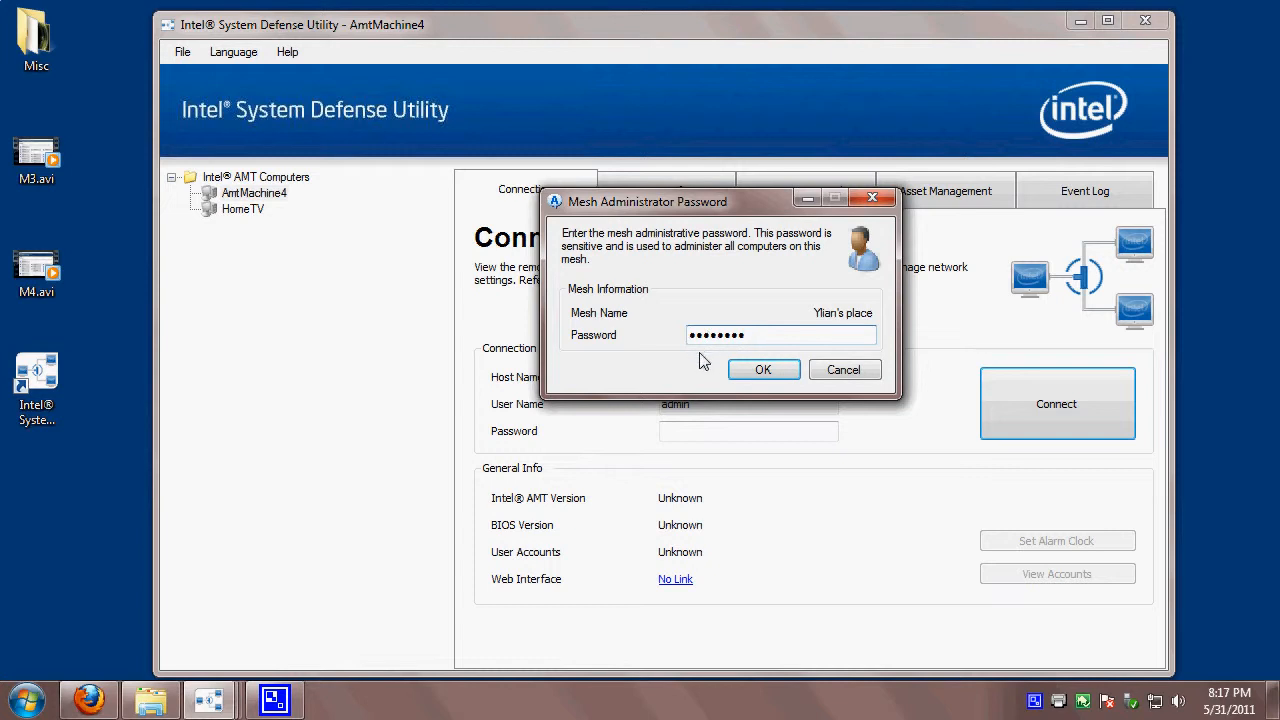
{"action": "left_click", "coordinate": [763, 370]}
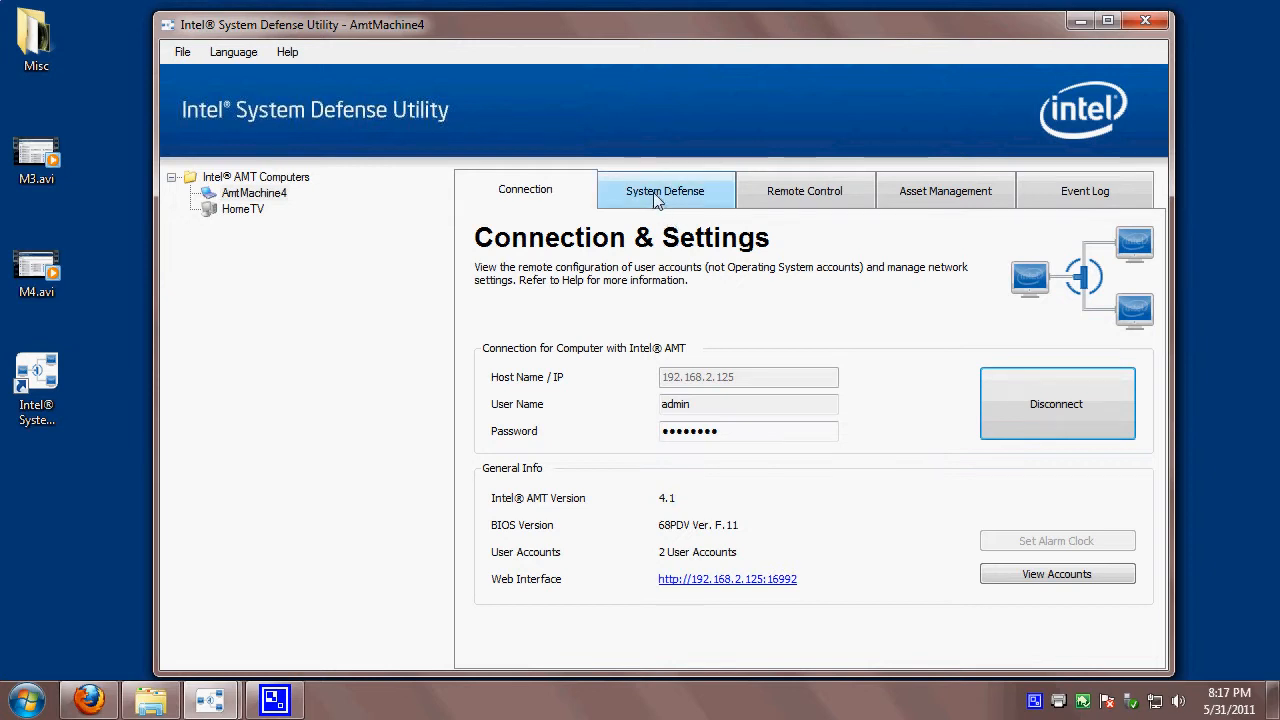
Look through AmtMachine4's system defense, remote control, hardware asset and event log pages
{"action": "left_click", "coordinate": [688, 195]}
{"action": "left_click", "coordinate": [805, 193]}
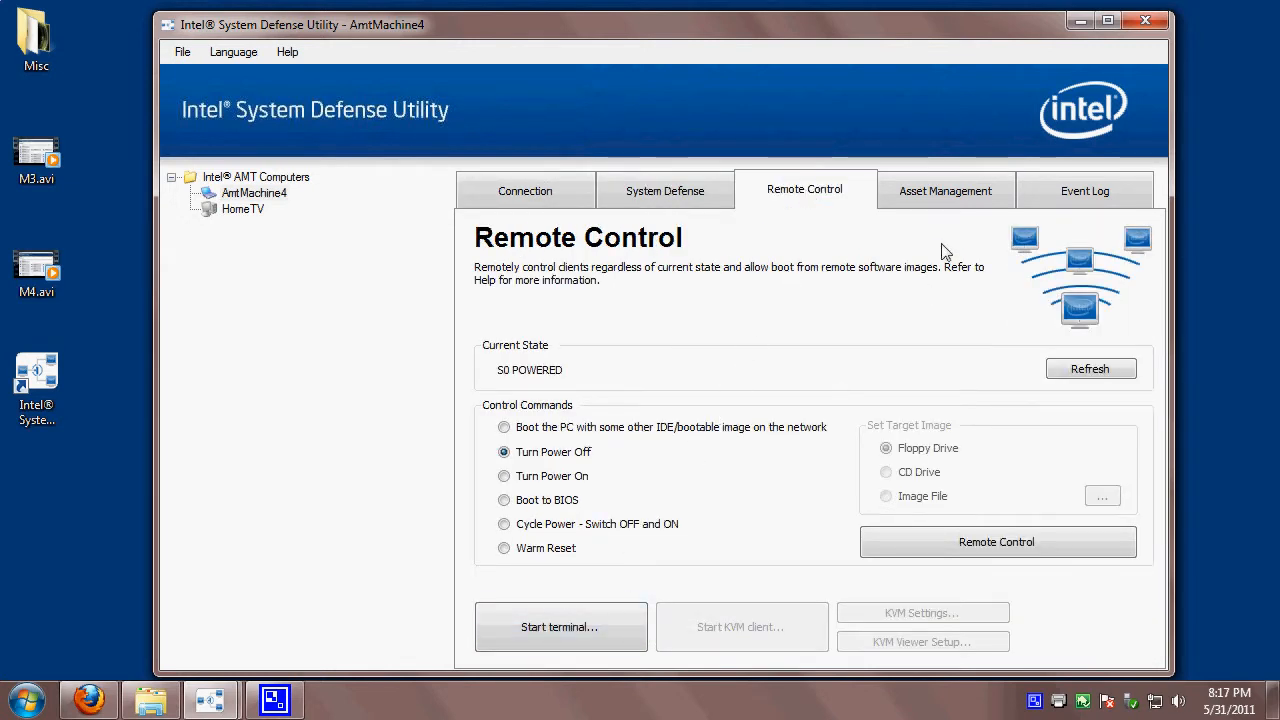
{"action": "left_click", "coordinate": [955, 200]}
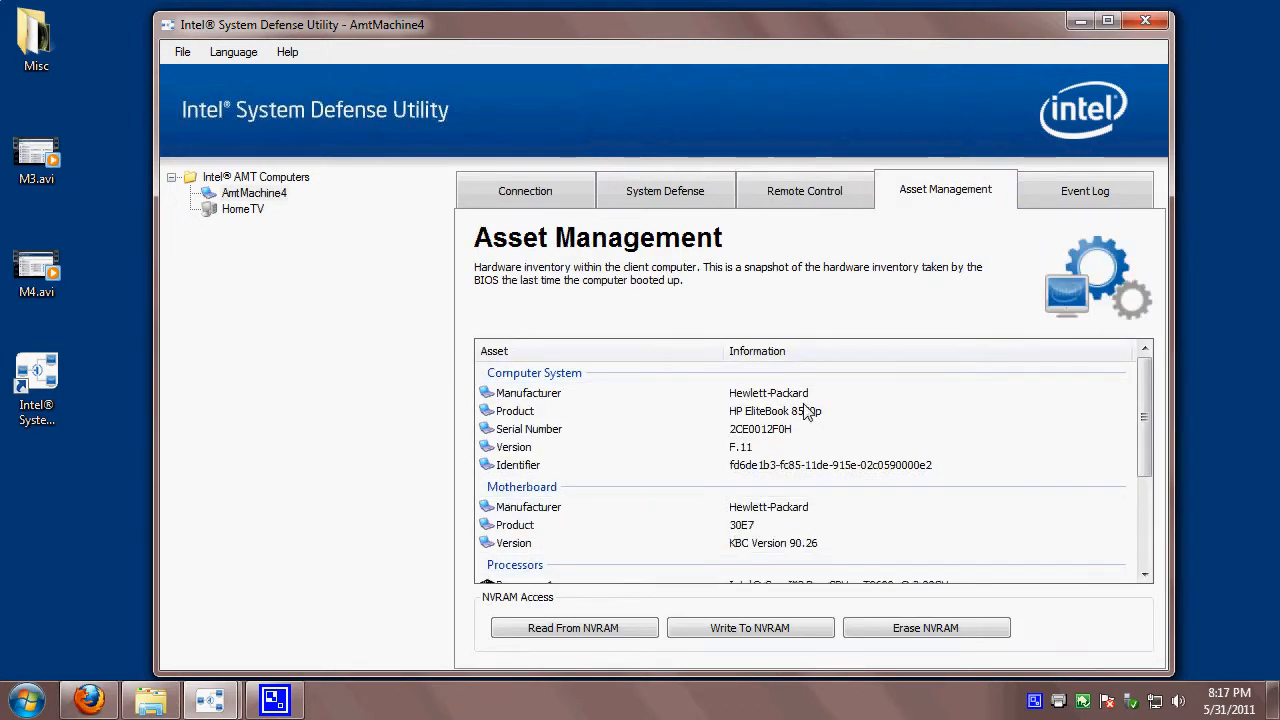
{"action": "left_click_drag", "start_coordinate": [1145, 410], "coordinate": [1144, 345]}
{"action": "left_click", "coordinate": [1062, 200]}
{"action": "left_click", "coordinate": [930, 197]}
Start a remote control terminal session to AmtMachine4 and move its window aside
{"action": "left_click", "coordinate": [810, 195]}
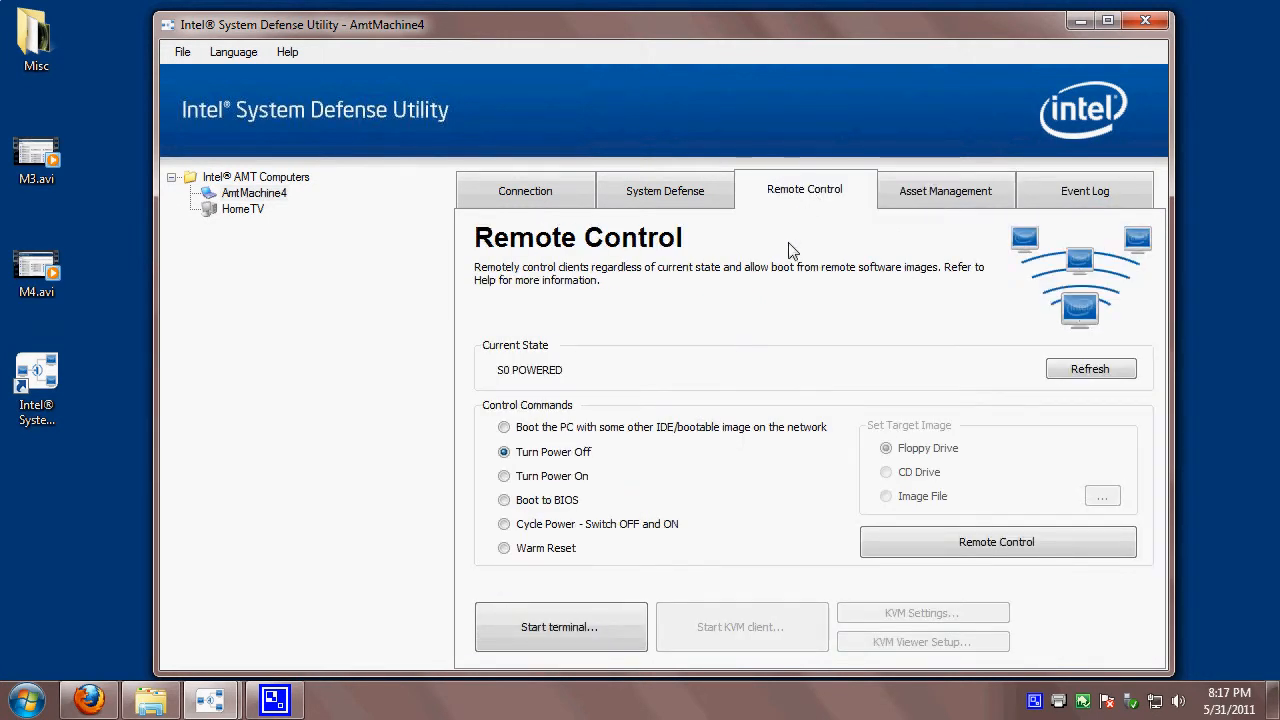
{"action": "left_click", "coordinate": [605, 621]}
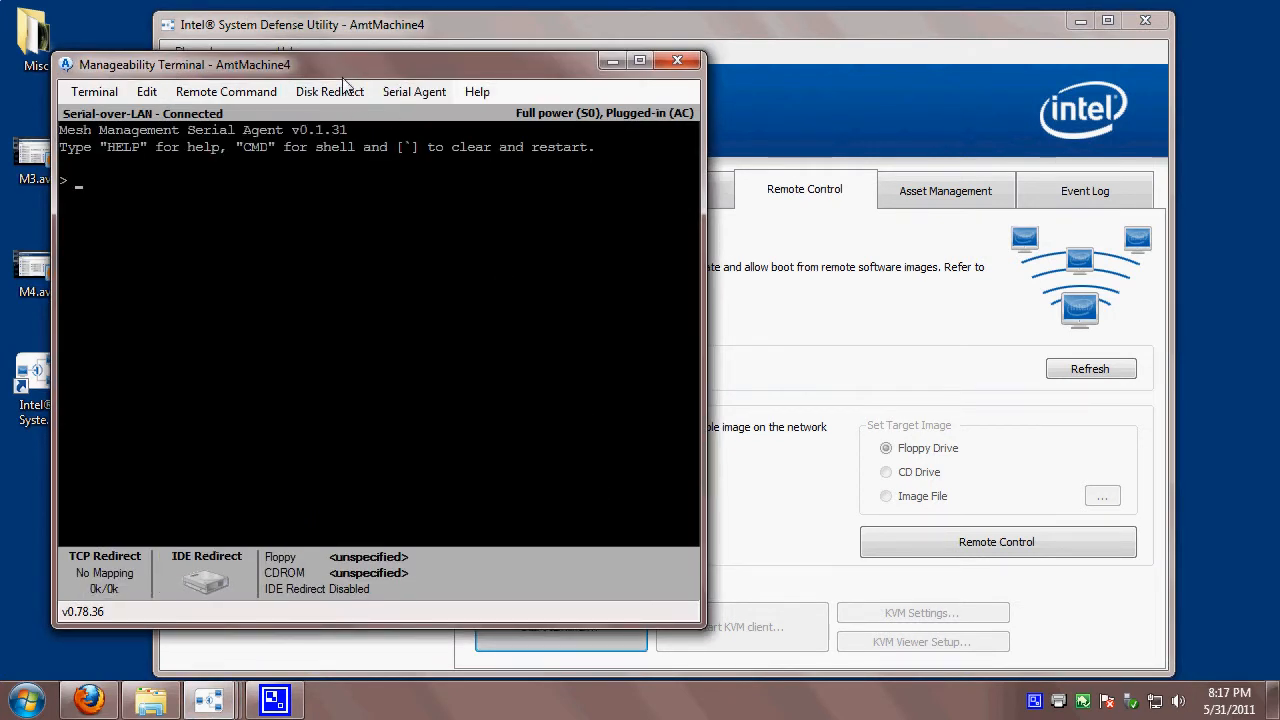
{"action": "left_click_drag", "start_coordinate": [350, 66], "coordinate": [894, 93]}
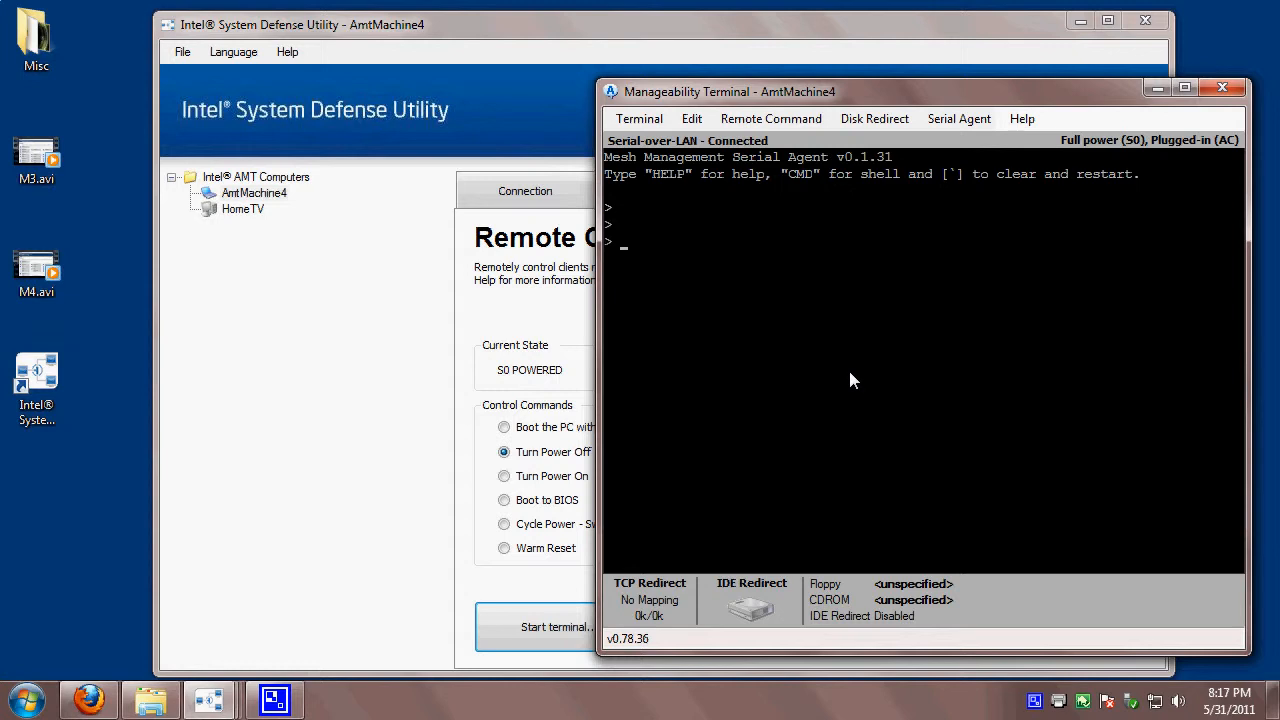
Open a command shell in the AmtMachine4 terminal and change to the root directory with cd\
{"action": "key", "text": "Return"}
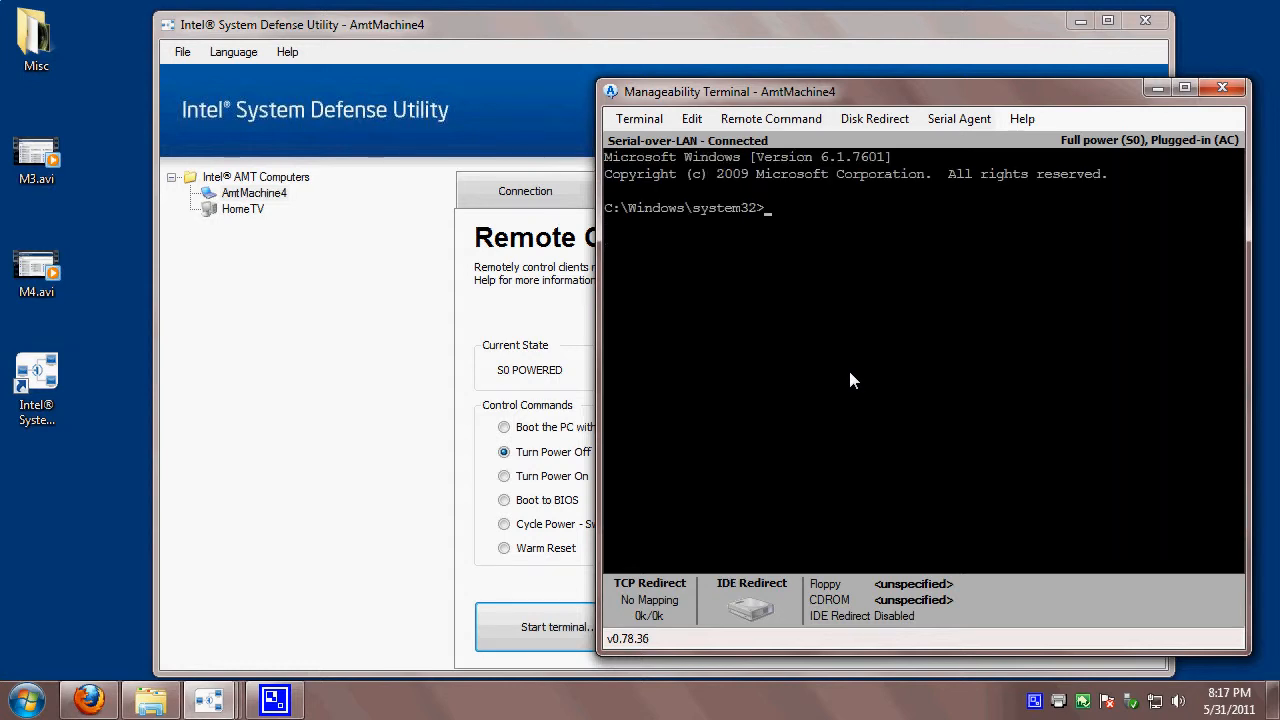
{"action": "key", "text": "Return"}
{"action": "key", "text": "Return"}
{"action": "key", "text": "Return"}
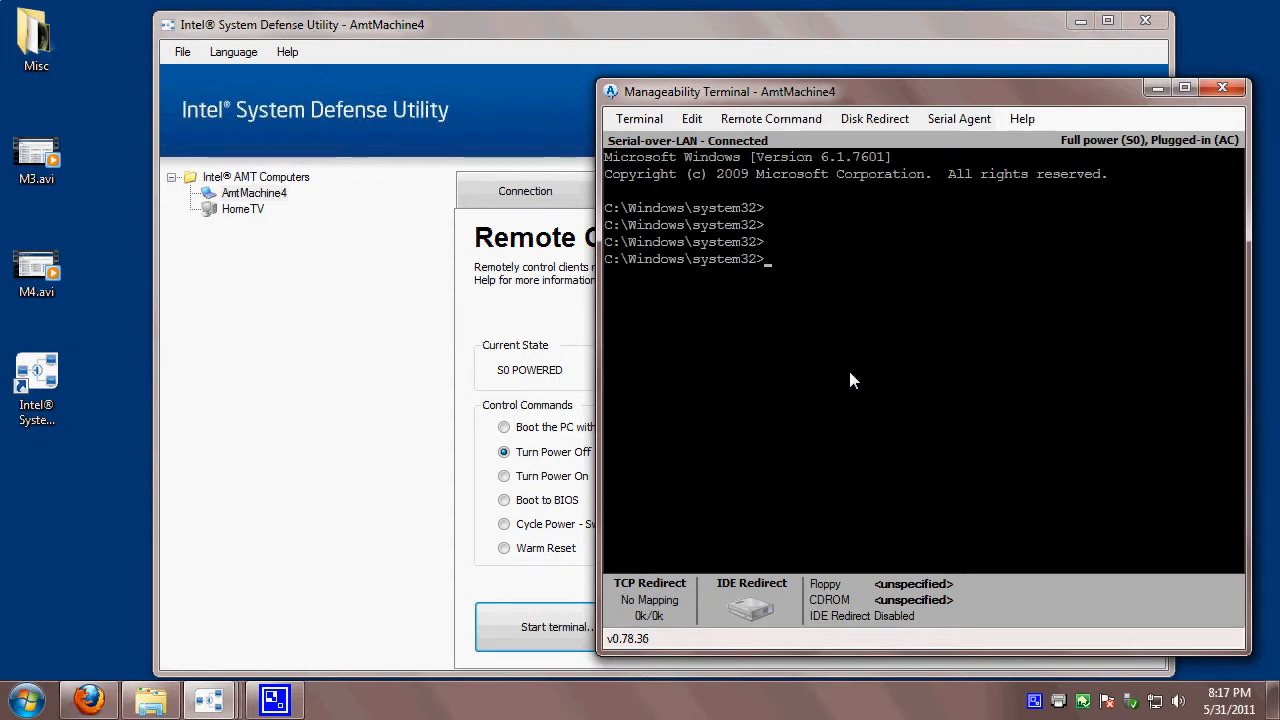
{"action": "type", "text": "cd\\"}
{"action": "key", "text": "Return"}
Leave the remote command shell with exit and close the AmtMachine4 terminal window
{"action": "type", "text": "exit"}
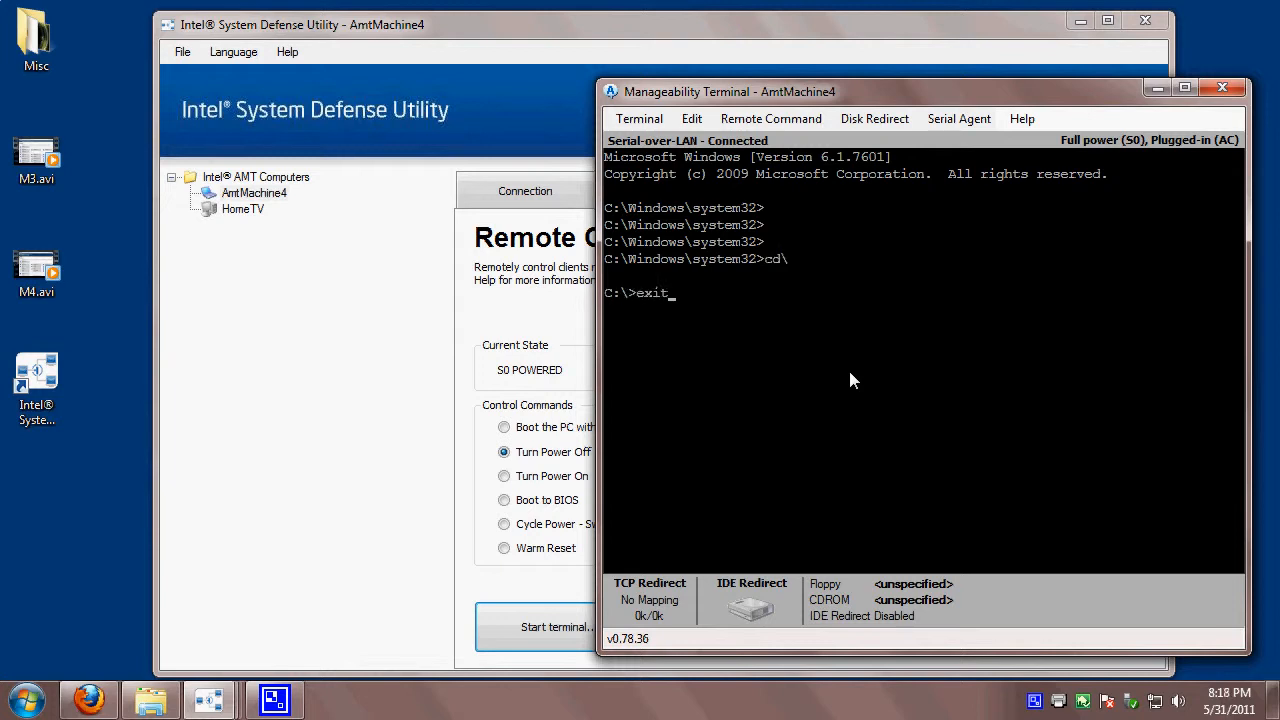
{"action": "key", "text": "Return"}
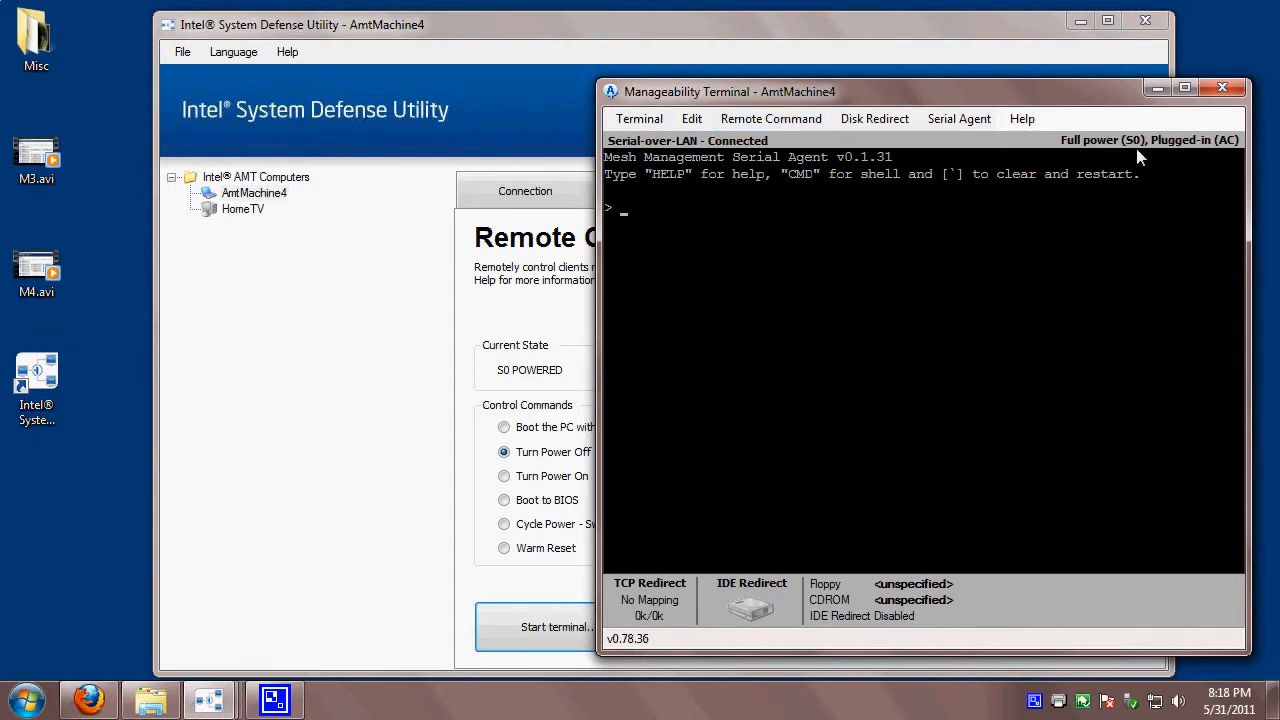
{"action": "left_click_drag", "start_coordinate": [1093, 89], "coordinate": [1042, 83]}
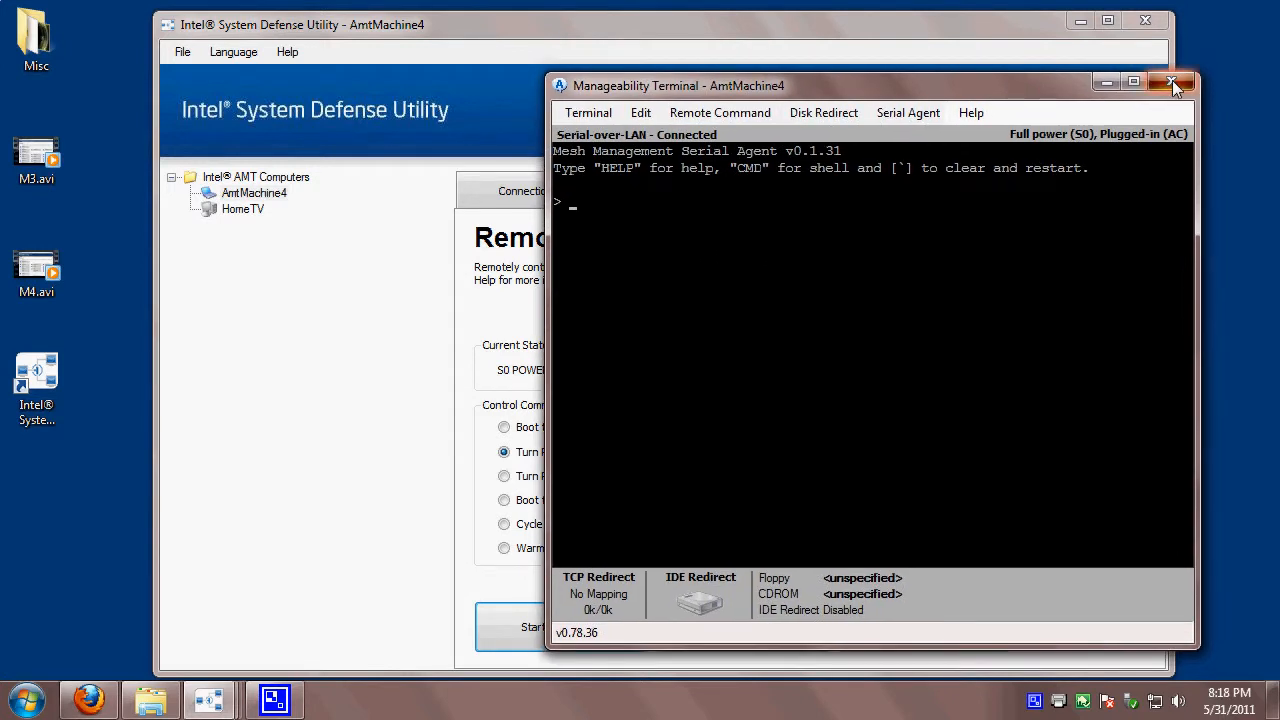
{"action": "left_click", "coordinate": [1172, 80]}
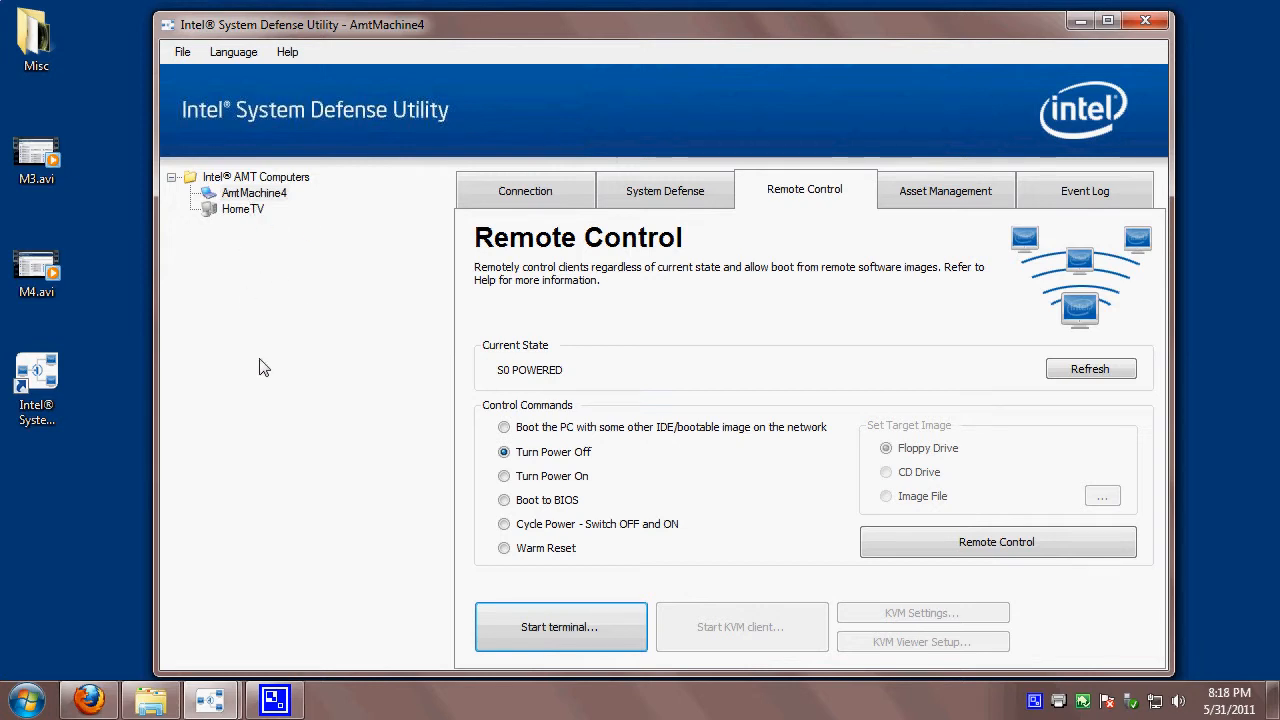
Return to the Intel AMT Computers root and log in to MeshCentral.com as admin with the account password
{"action": "left_click", "coordinate": [478, 203]}
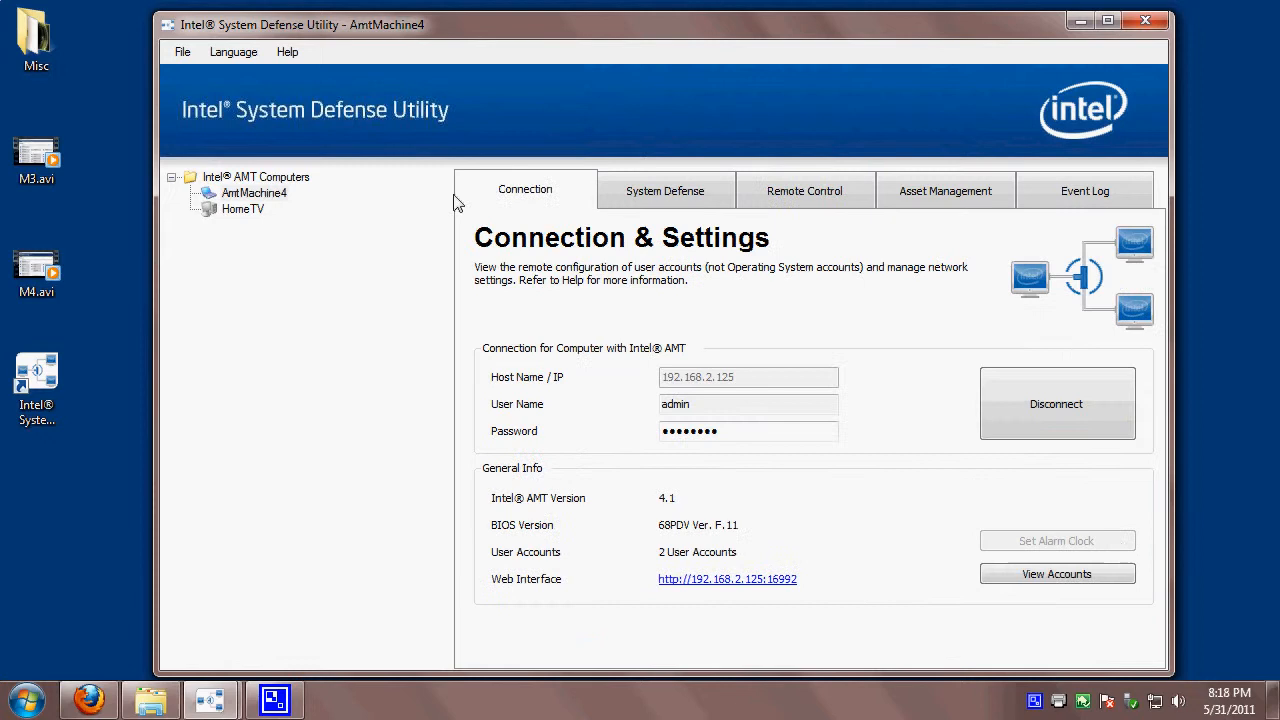
{"action": "left_click", "coordinate": [250, 178]}
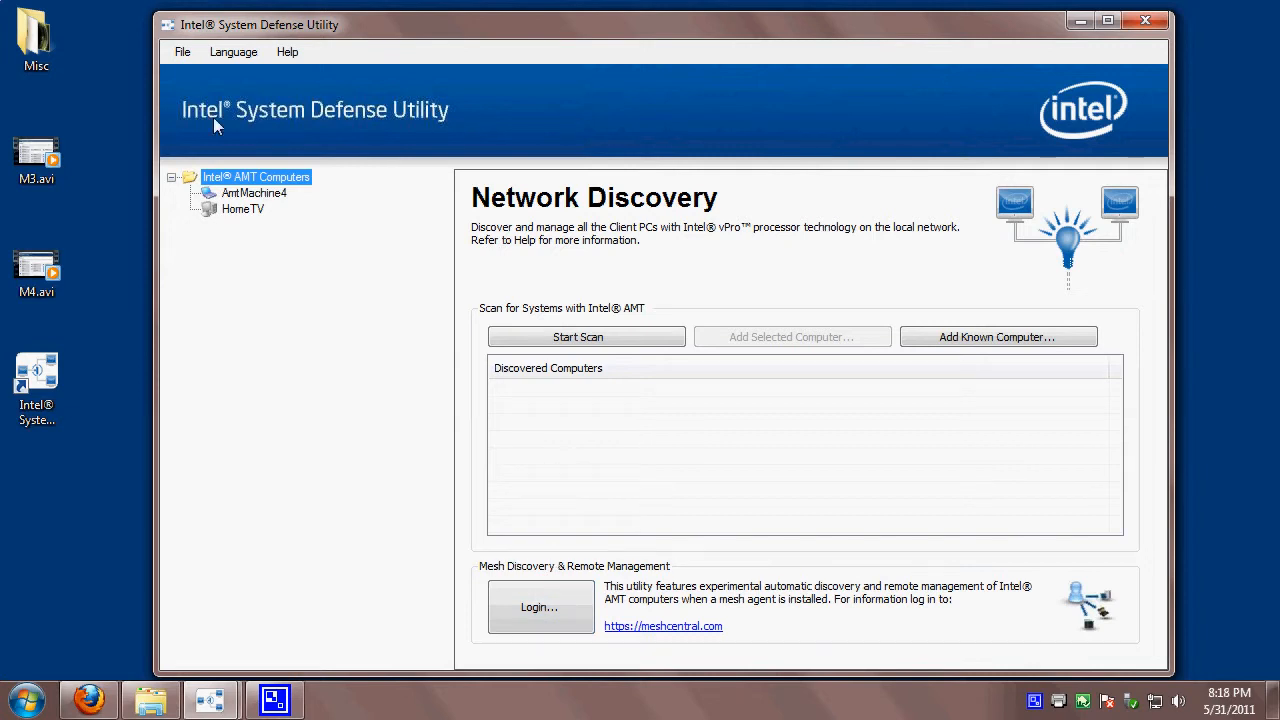
{"action": "left_click", "coordinate": [183, 52]}
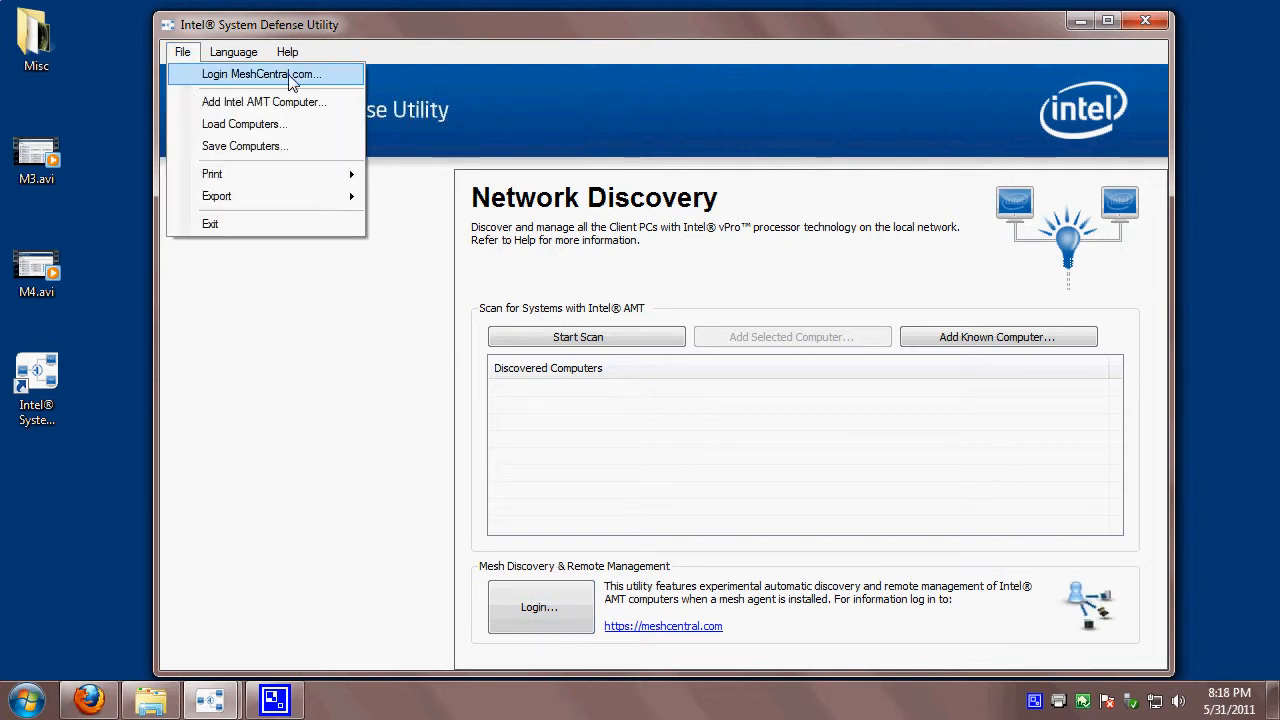
{"action": "left_click", "coordinate": [236, 75]}
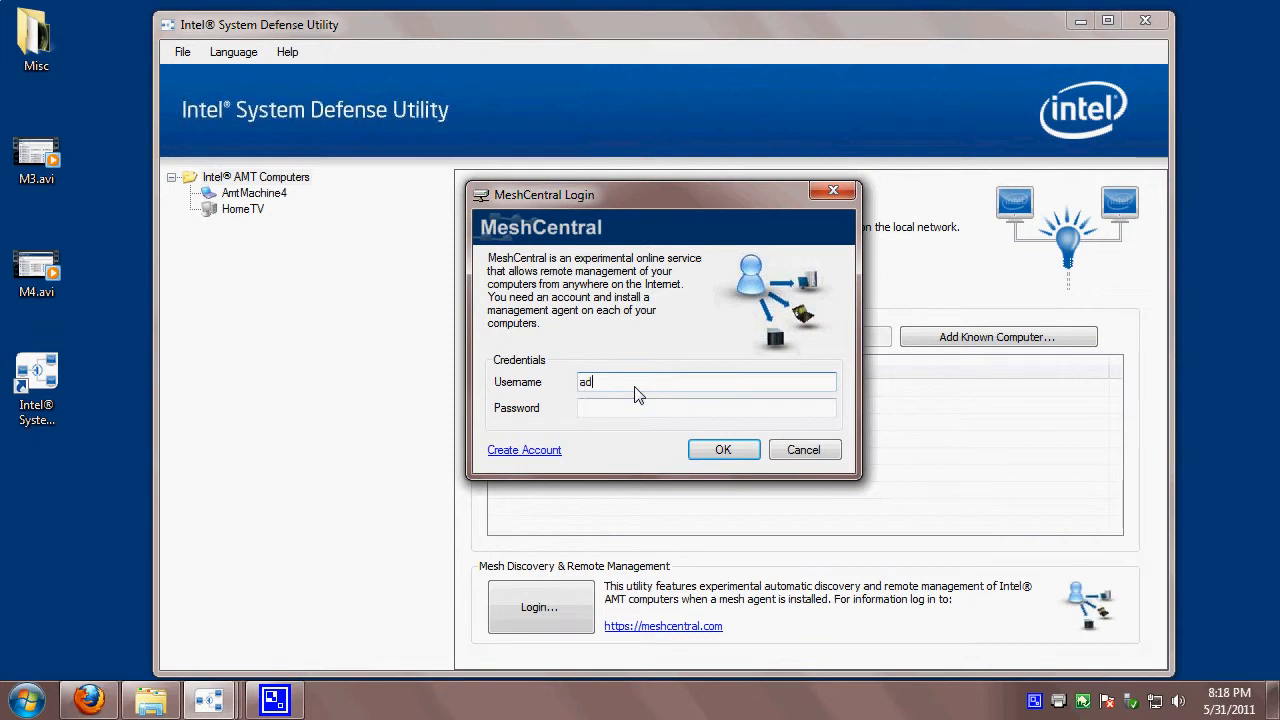
{"action": "type", "text": "admin"}
{"action": "key", "text": "Tab"}
{"action": "type", "text": "passw"}
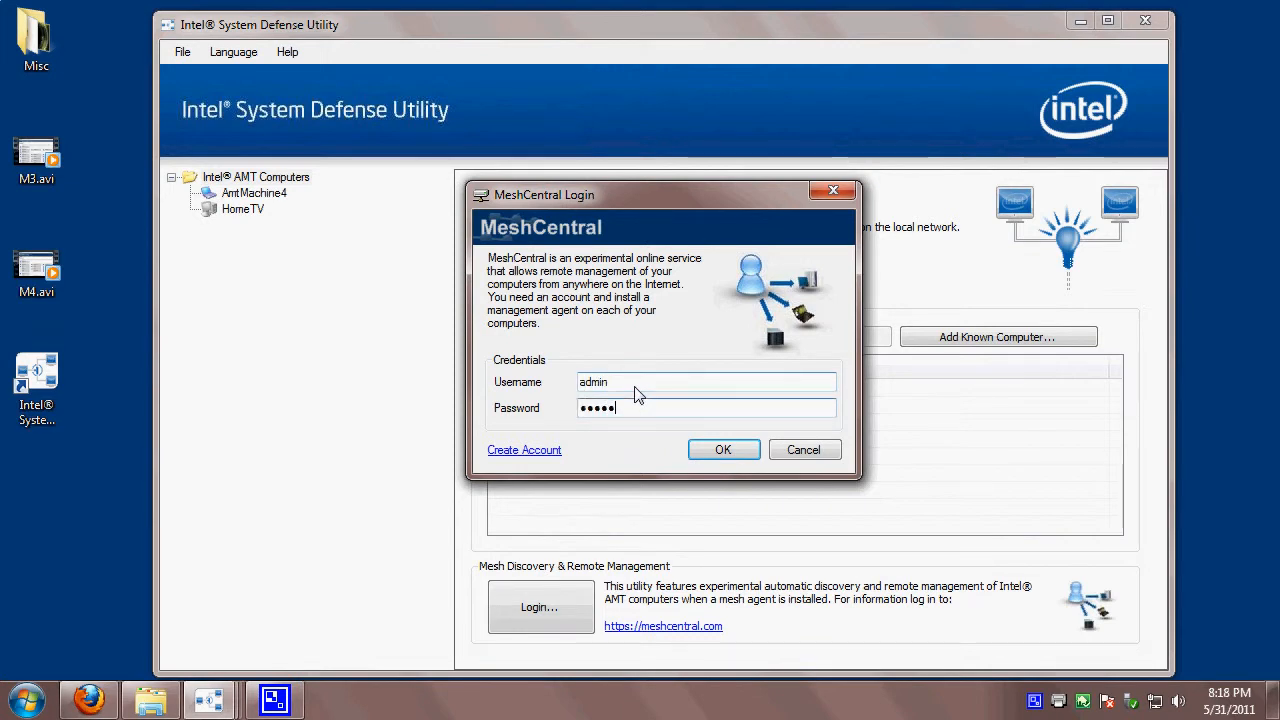
{"action": "type", "text": "ord"}
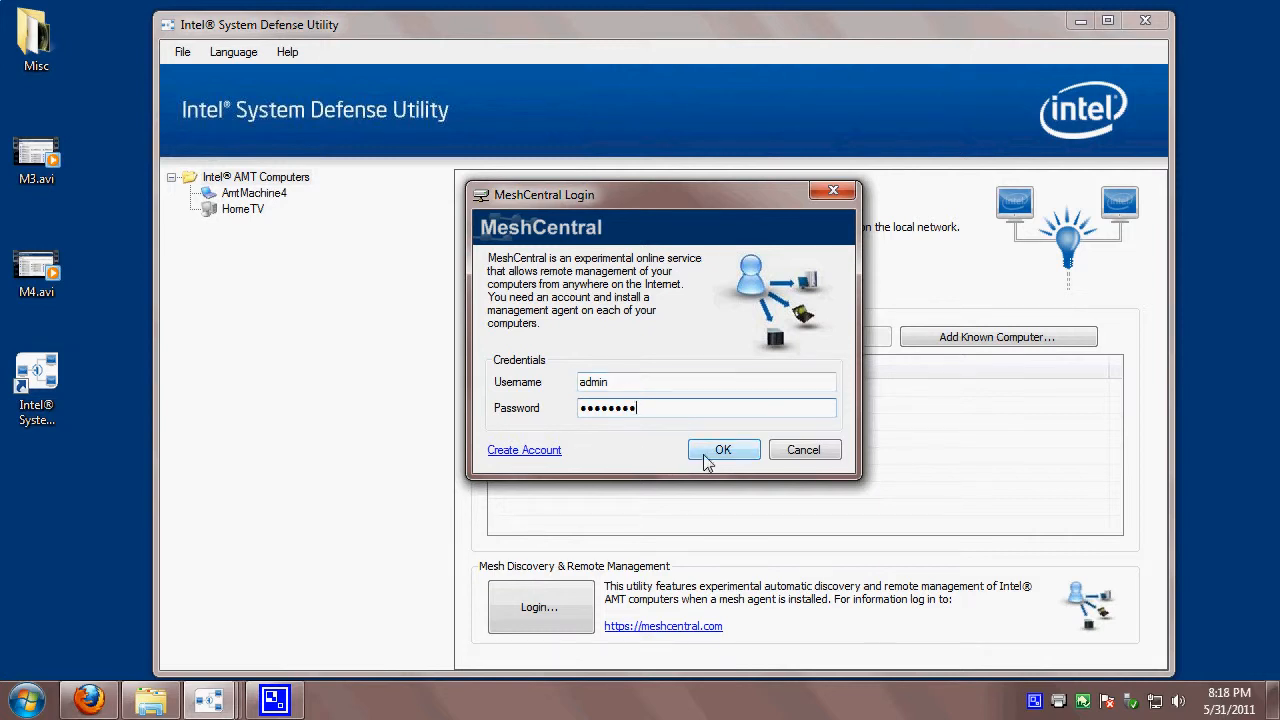
{"action": "left_click", "coordinate": [712, 450]}
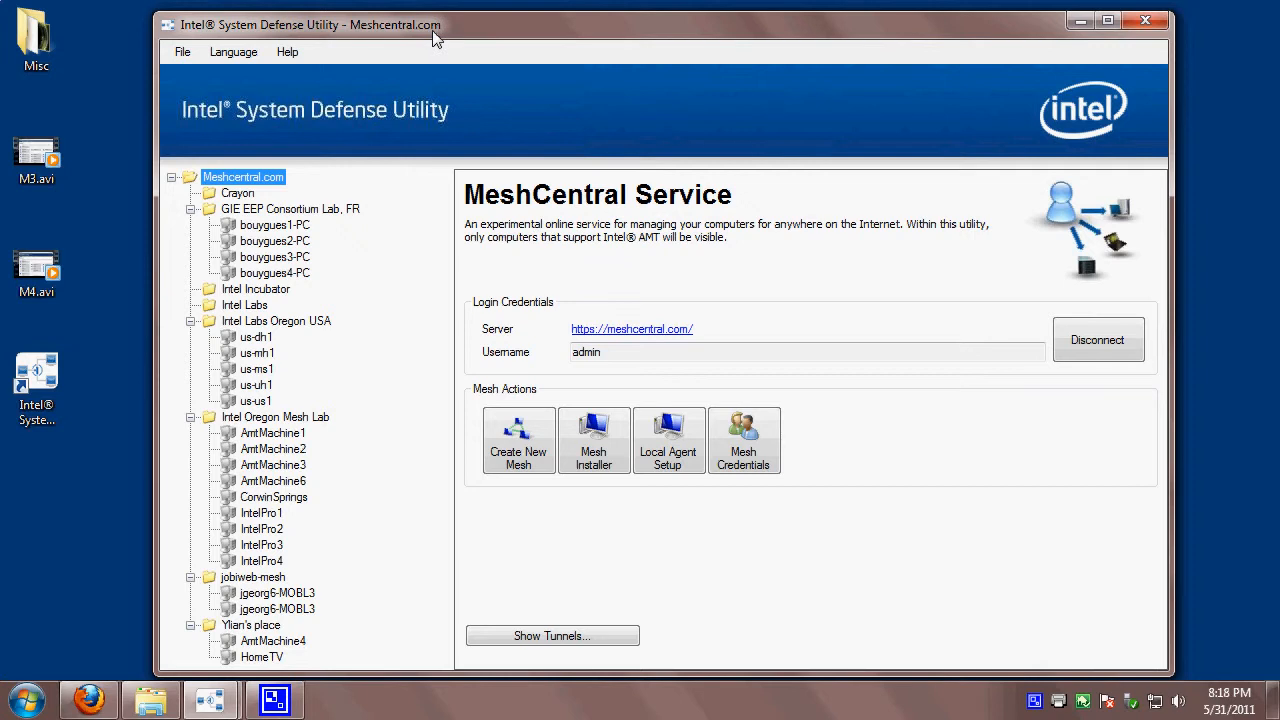
Connect to AmtMachine1 in the Intel Oregon Mesh Lab, entering the mesh administrator password
{"action": "left_click_drag", "start_coordinate": [432, 32], "coordinate": [428, 24]}
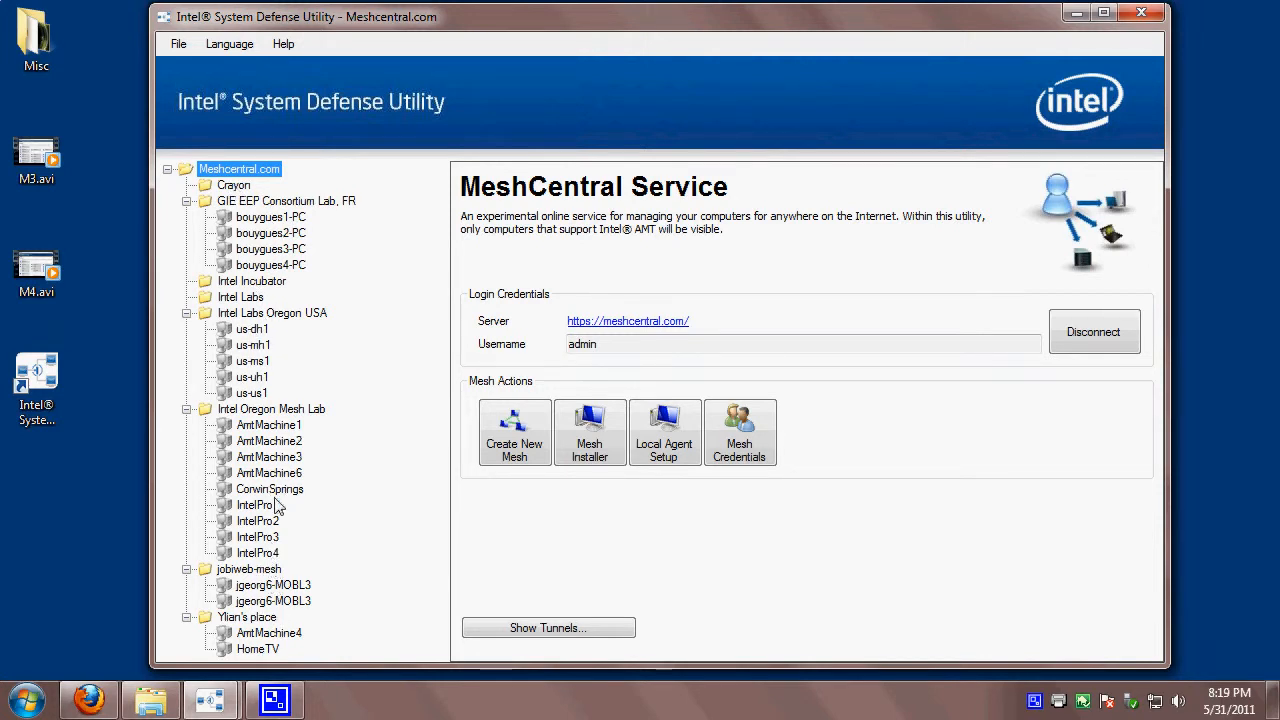
{"action": "left_click", "coordinate": [270, 425]}
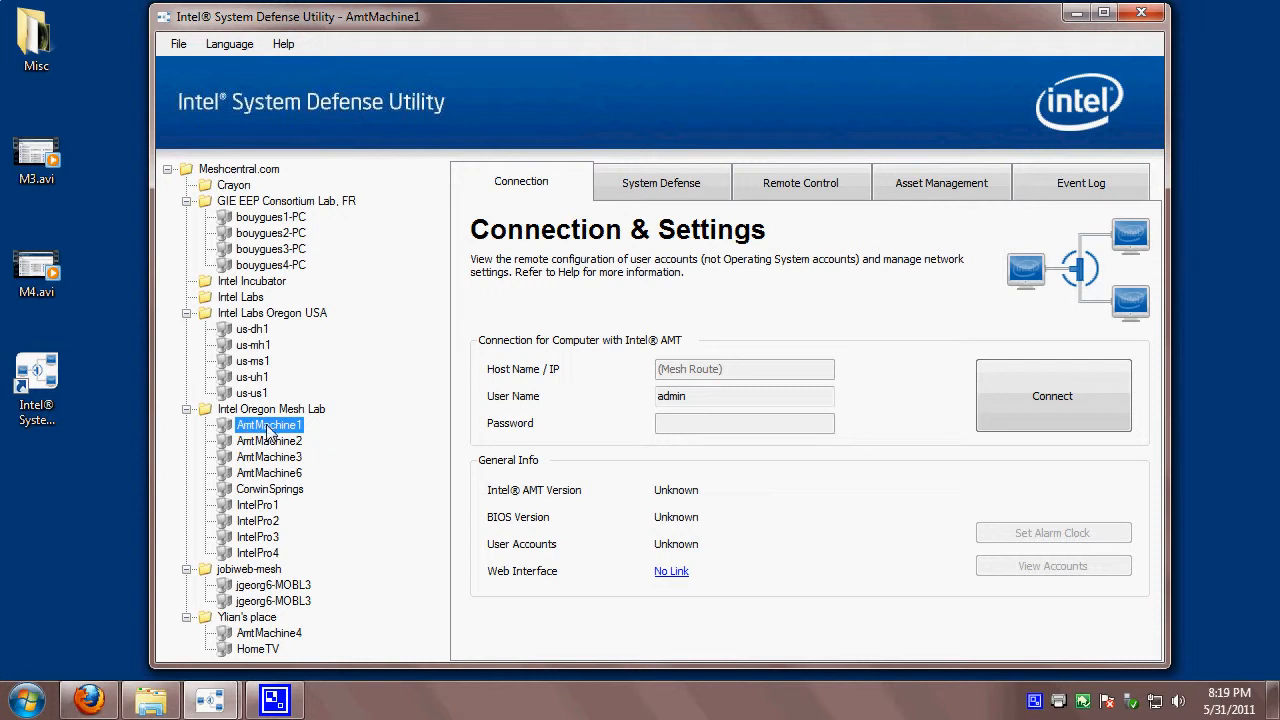
{"action": "left_click", "coordinate": [1087, 414]}
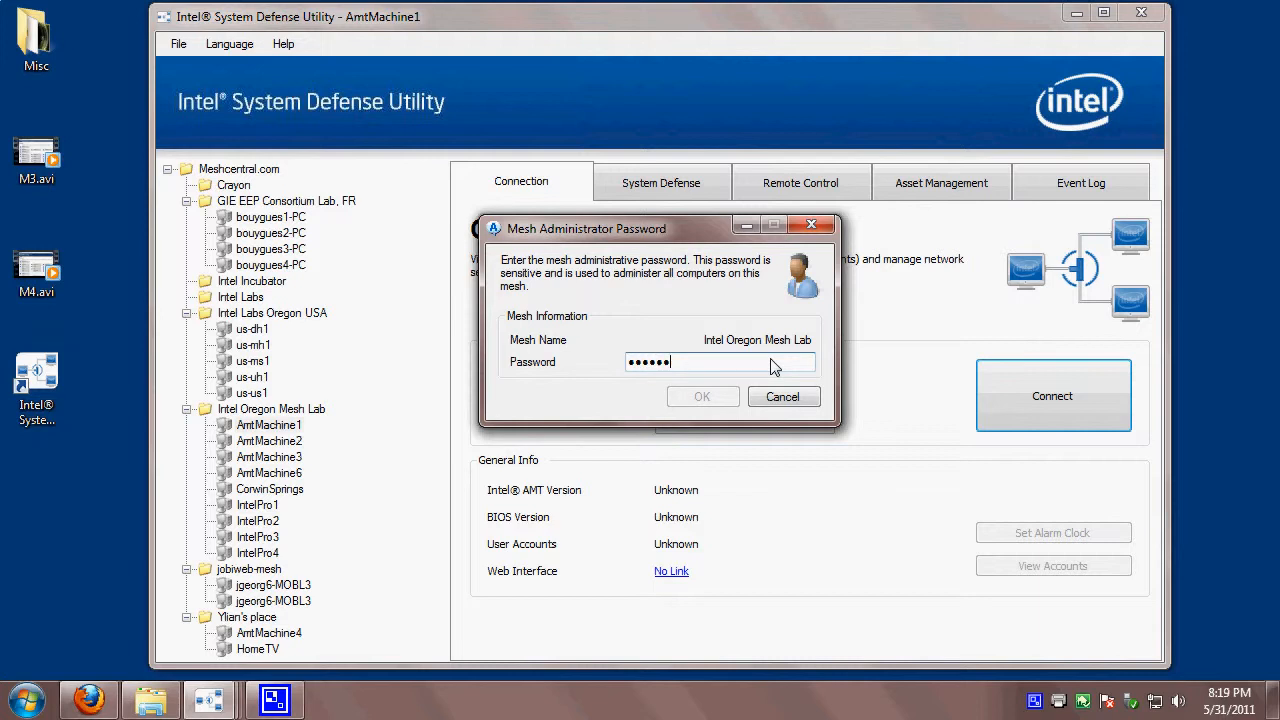
{"action": "type", "text": "••"}
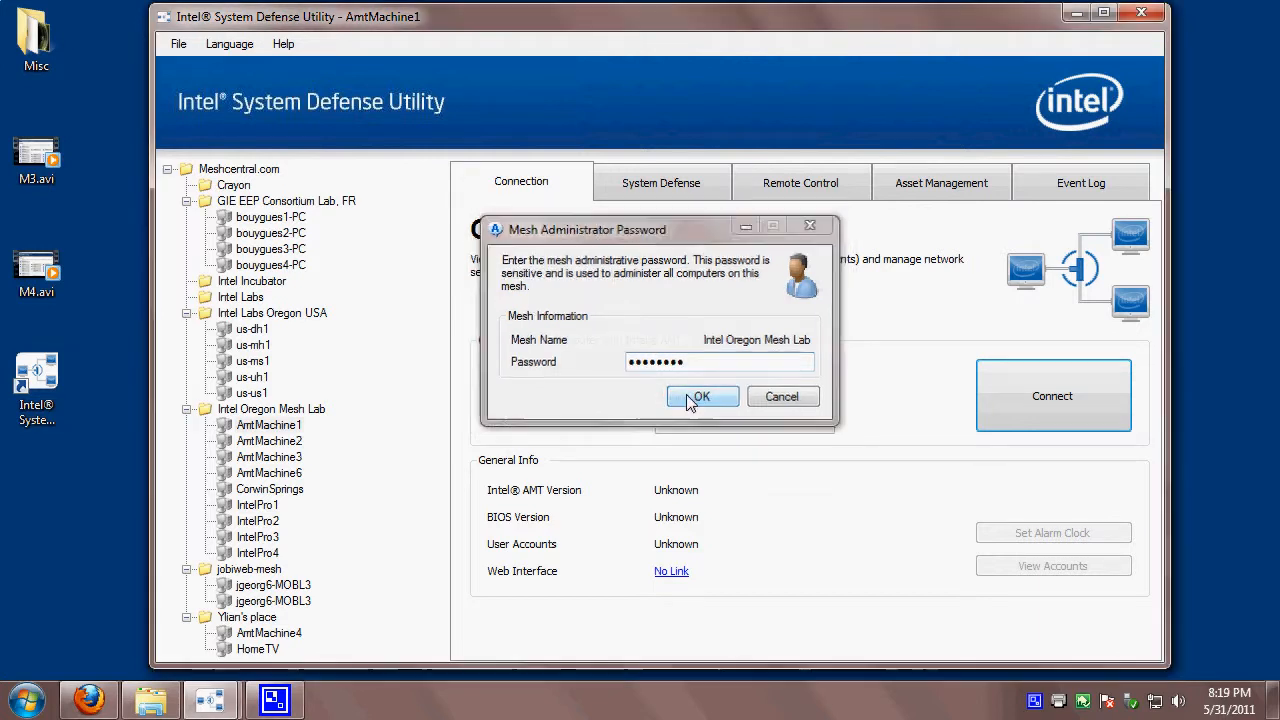
{"action": "left_click", "coordinate": [700, 397]}
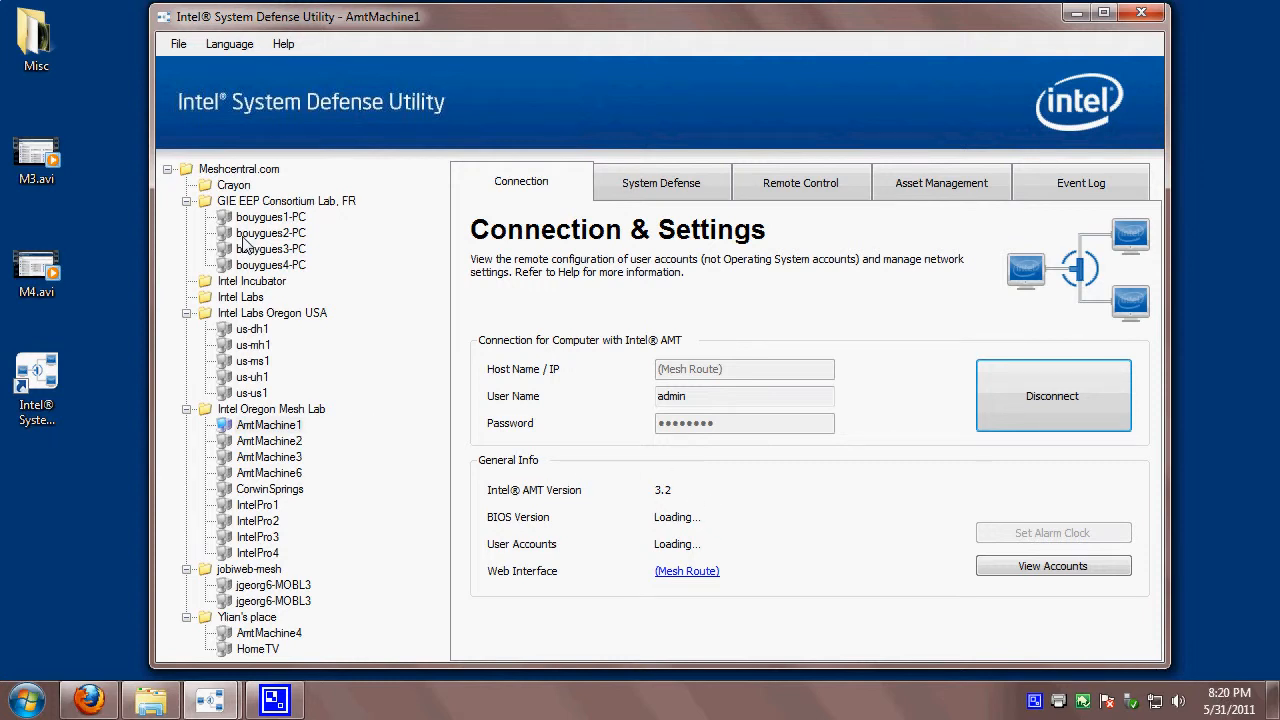
Open the Tunnel Viewer for Meshcentral.com and arrange it next to the main utility window
{"action": "left_click", "coordinate": [226, 170]}
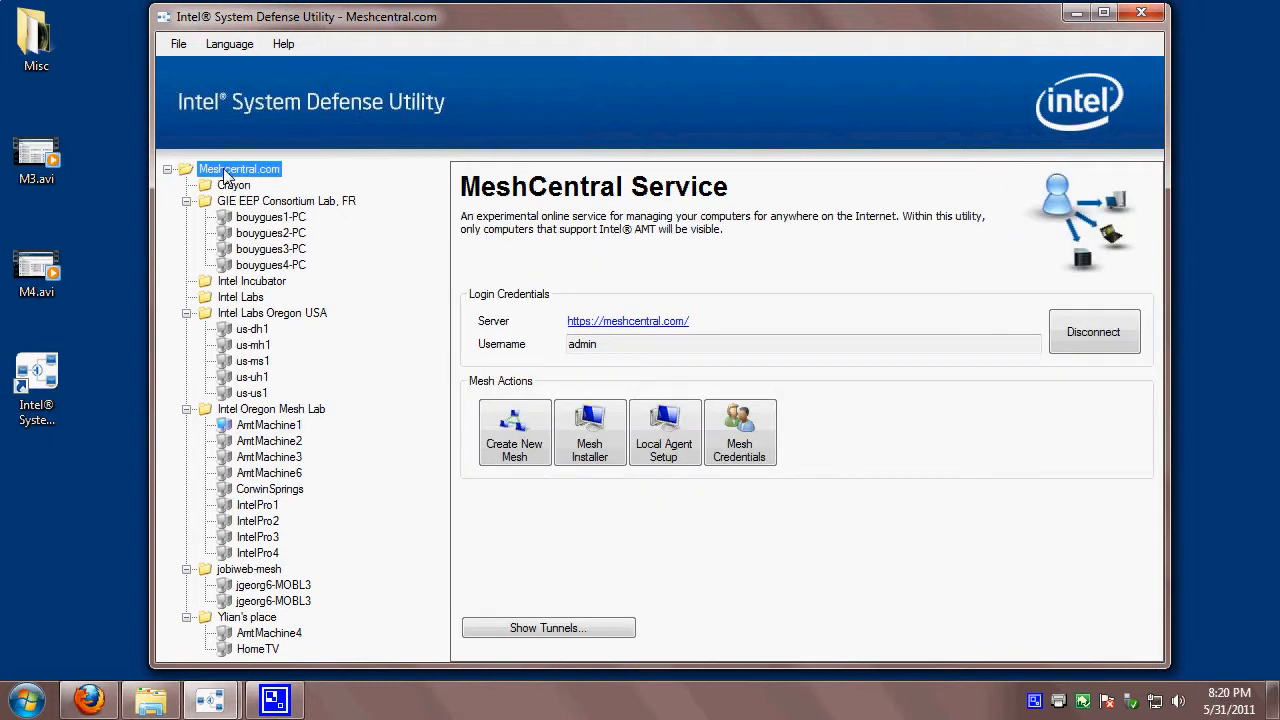
{"action": "left_click", "coordinate": [534, 630]}
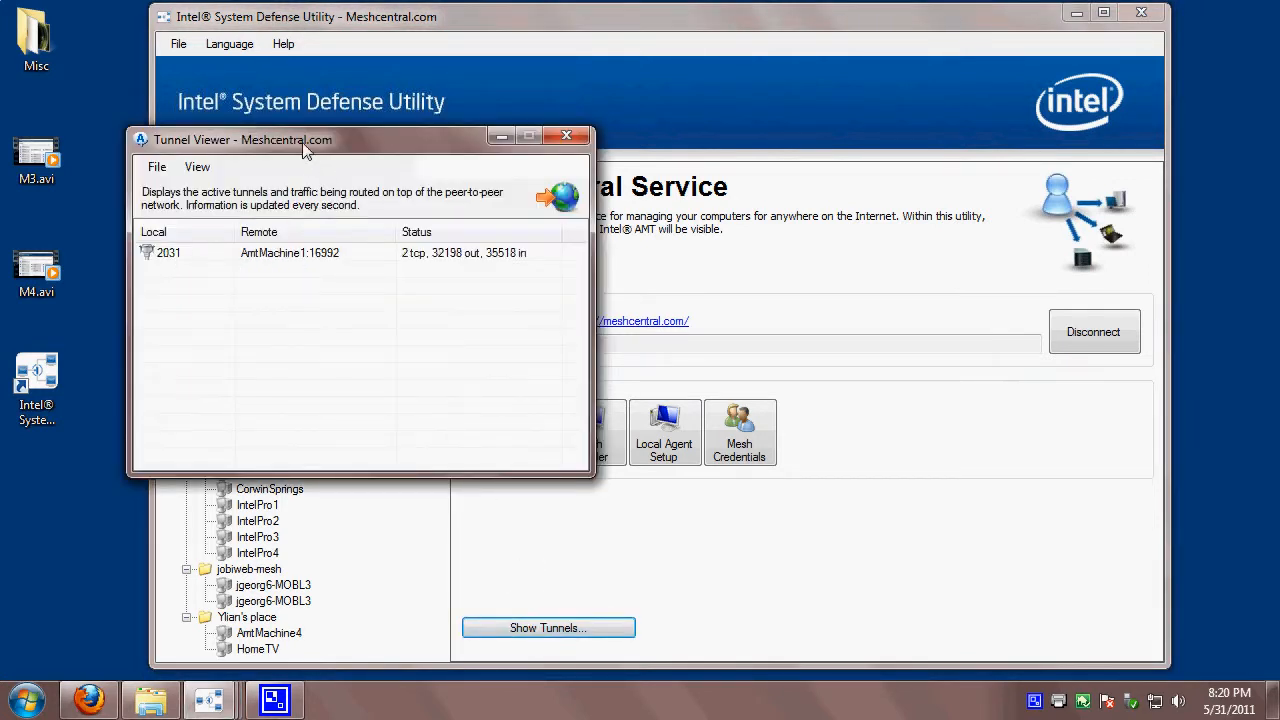
{"action": "left_click_drag", "start_coordinate": [304, 139], "coordinate": [960, 337]}
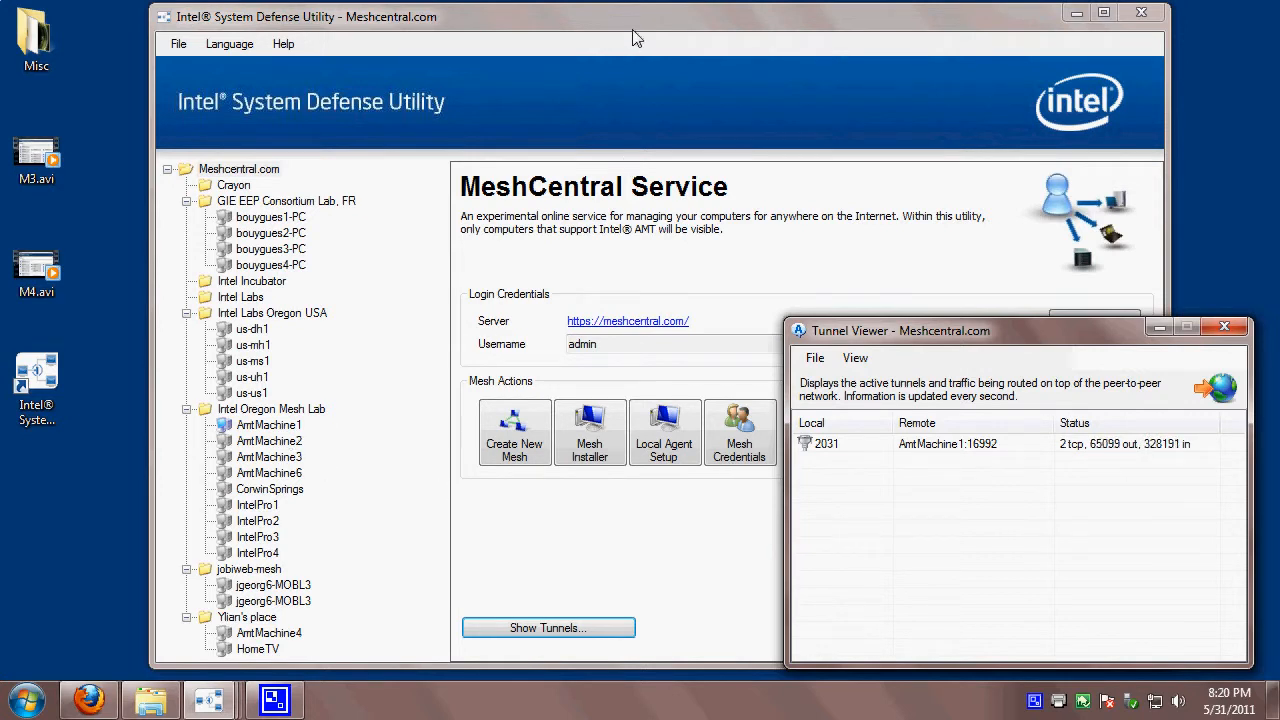
{"action": "left_click_drag", "start_coordinate": [632, 38], "coordinate": [519, 43]}
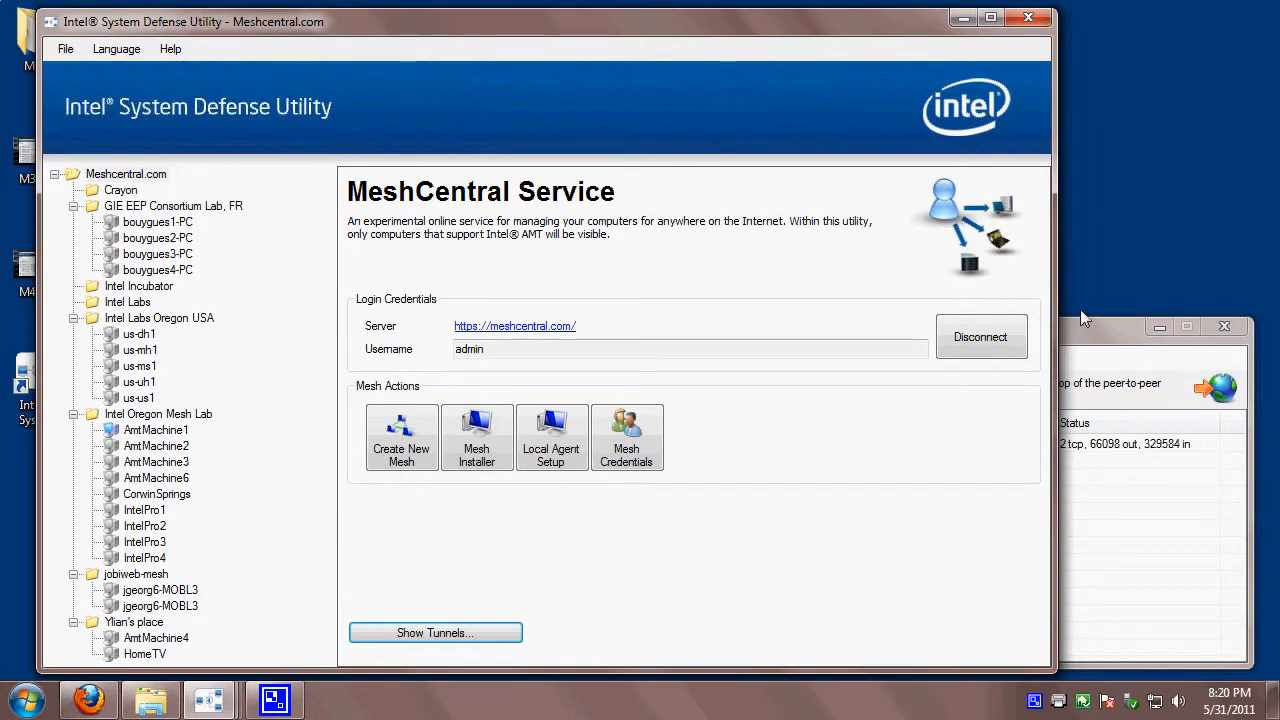
Examine AmtMachine1's hardware inventory and event log while watching the mesh tunnel traffic
{"action": "left_click", "coordinate": [150, 432]}
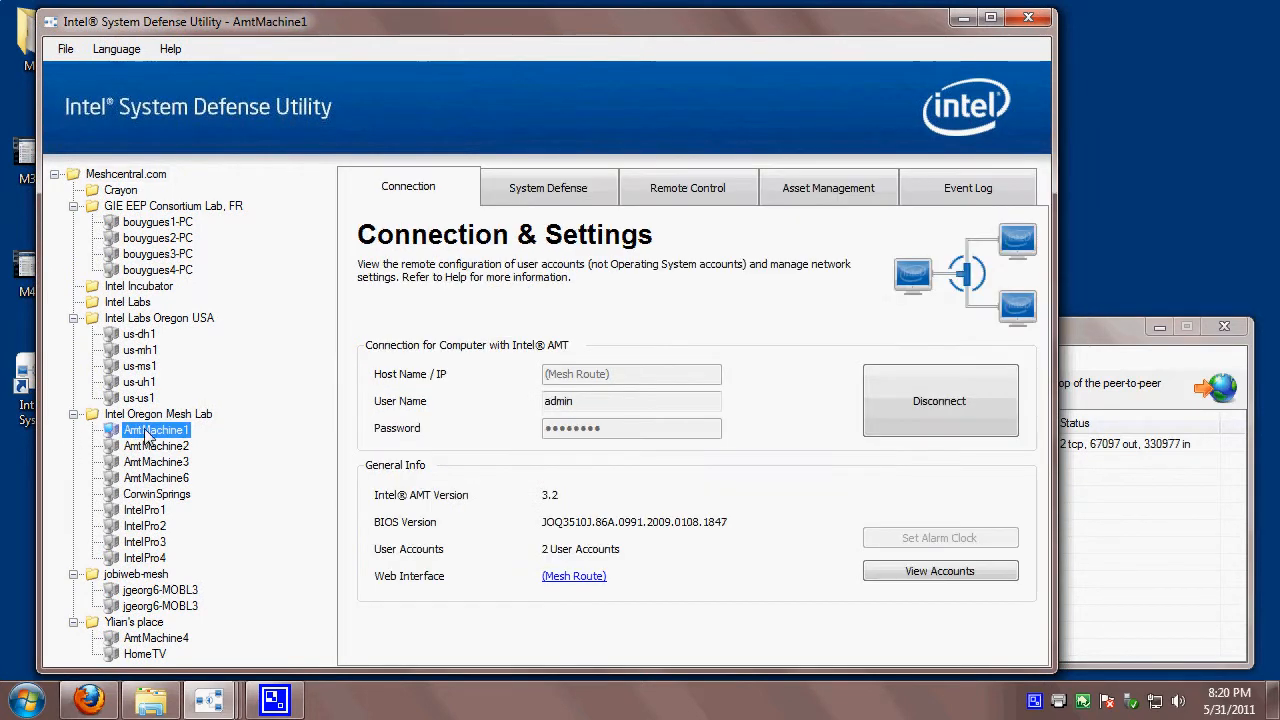
{"action": "left_click", "coordinate": [735, 198]}
{"action": "left_click", "coordinate": [829, 194]}
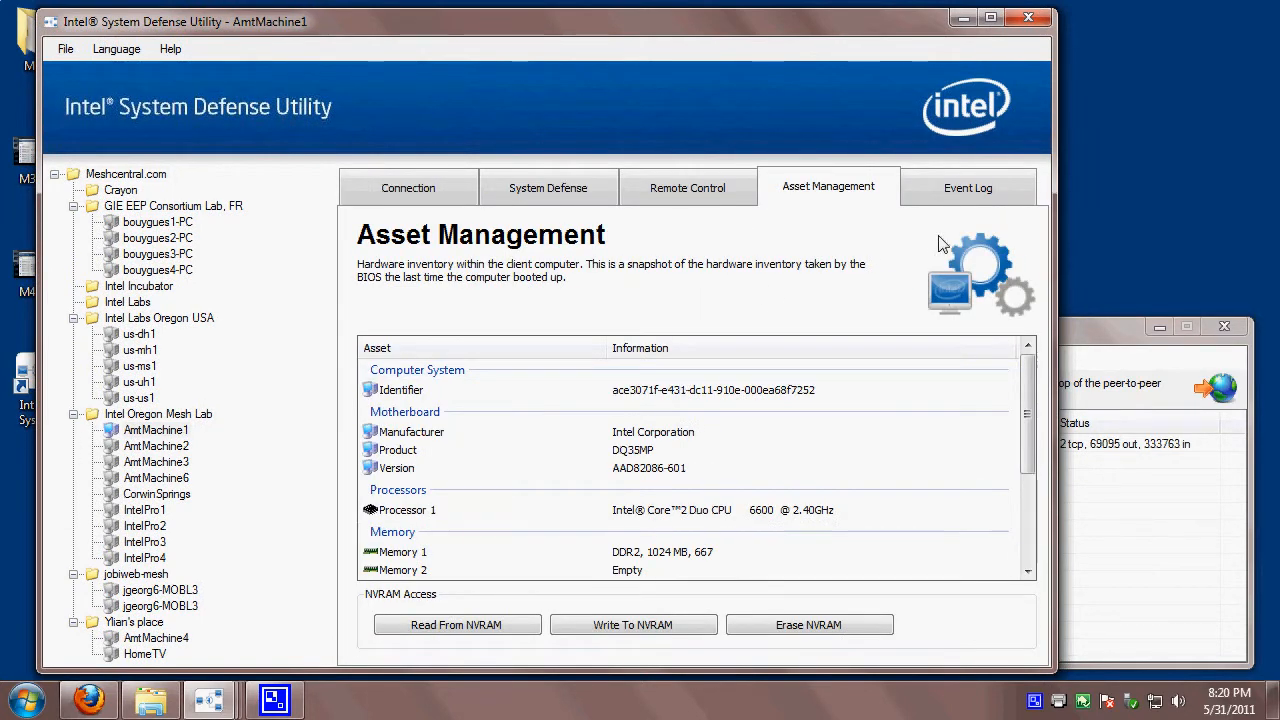
{"action": "left_click", "coordinate": [966, 189]}
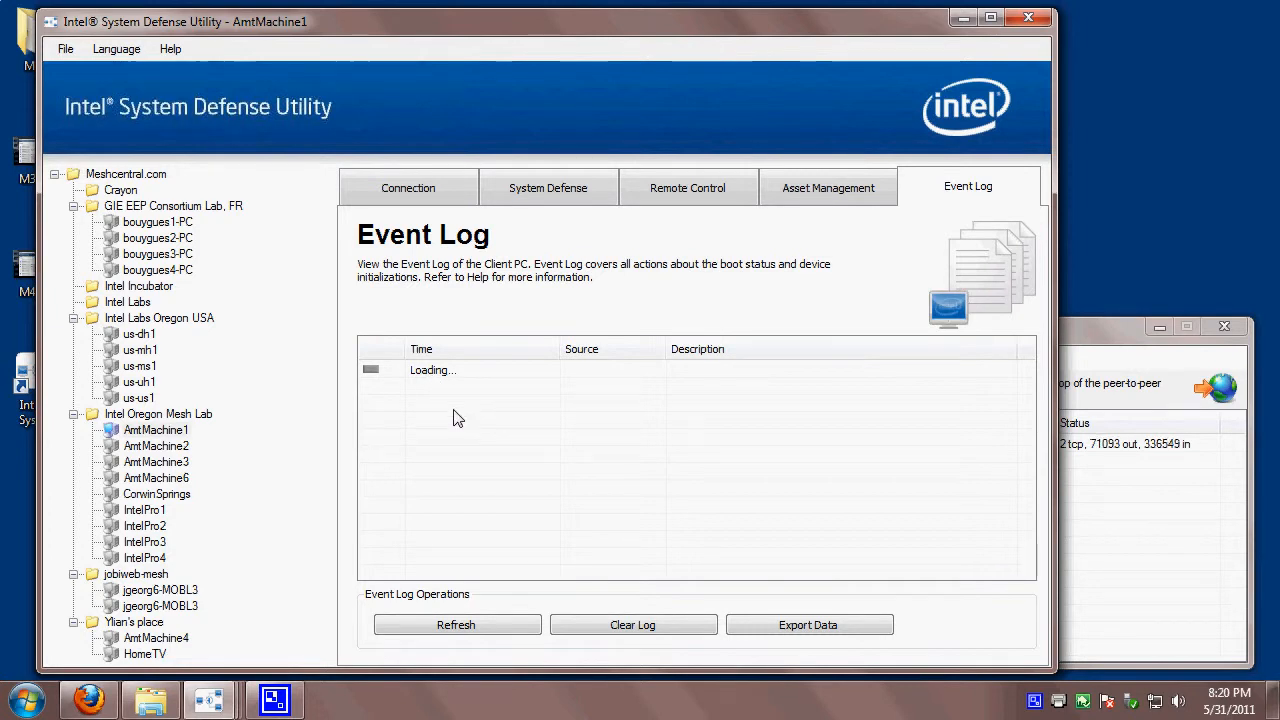
{"action": "left_click", "coordinate": [1096, 325]}
{"action": "left_click_drag", "start_coordinate": [1096, 325], "coordinate": [1099, 345]}
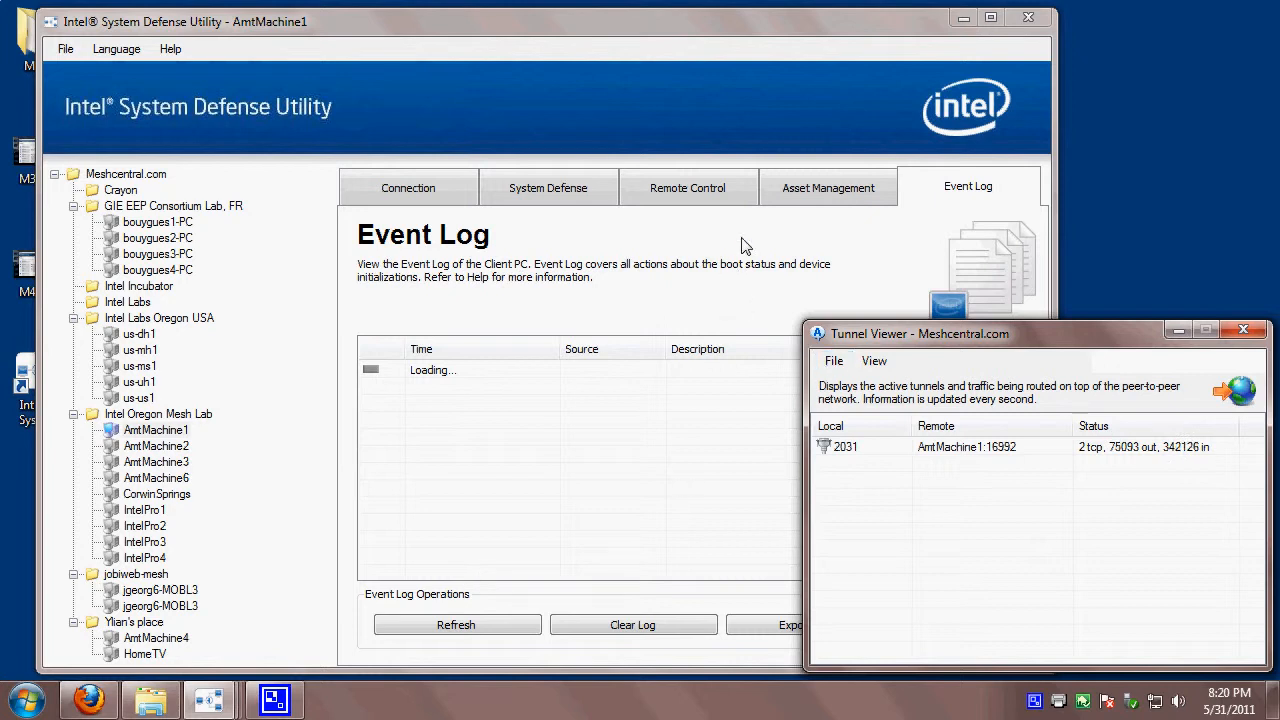
{"action": "left_click", "coordinate": [806, 198]}
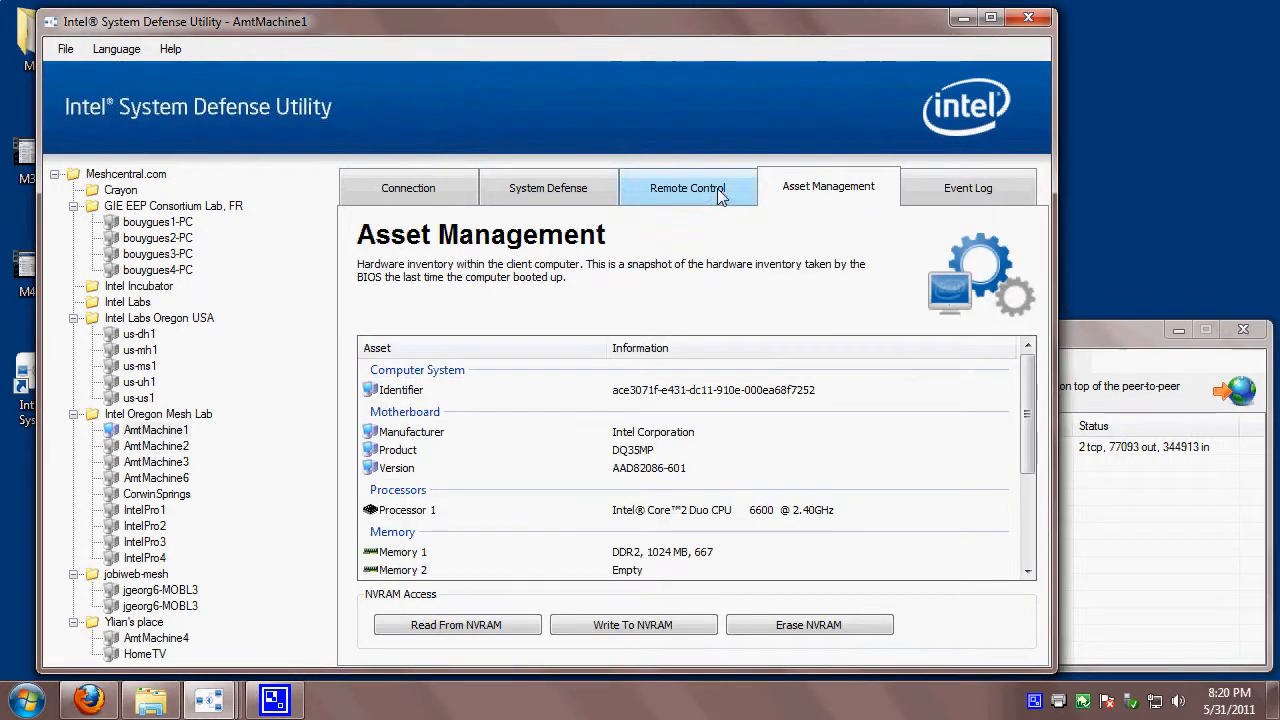
Start a remote control terminal to AmtMachine1 and arrange it so the Tunnel Viewer can be watched alongside
{"action": "left_click", "coordinate": [712, 192]}
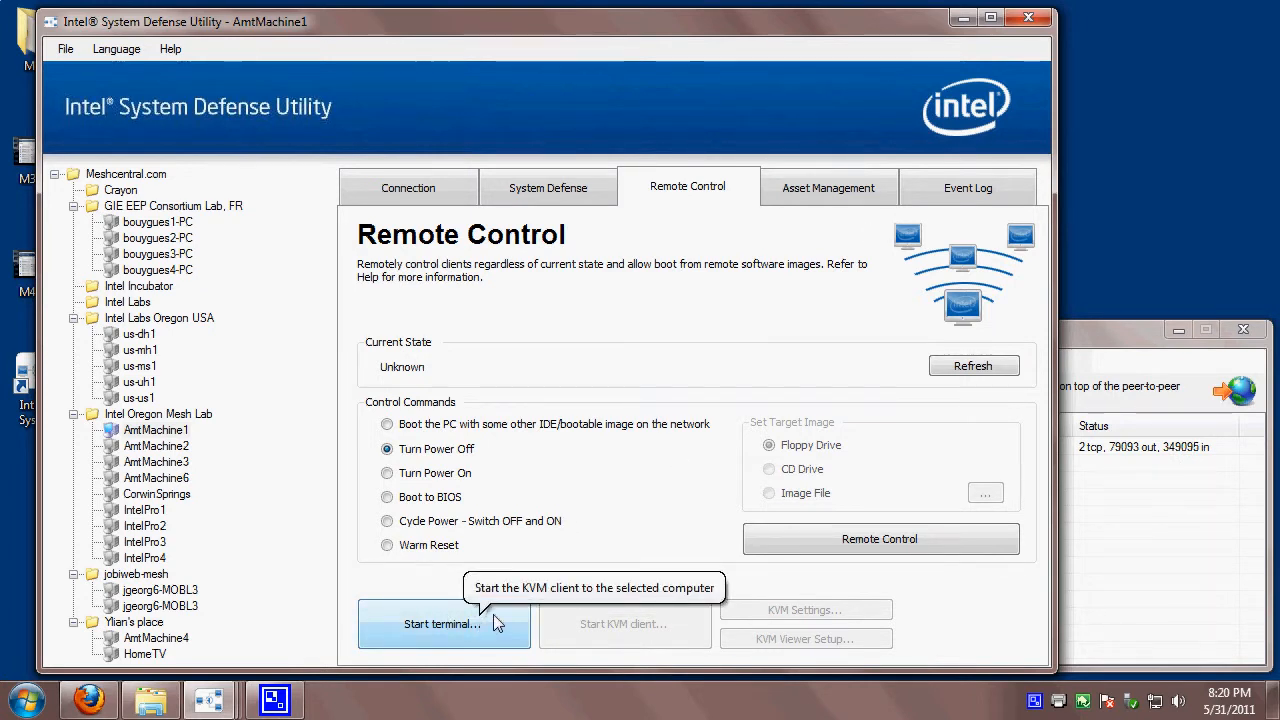
{"action": "left_click", "coordinate": [1162, 484]}
{"action": "left_click_drag", "start_coordinate": [920, 338], "coordinate": [998, 337]}
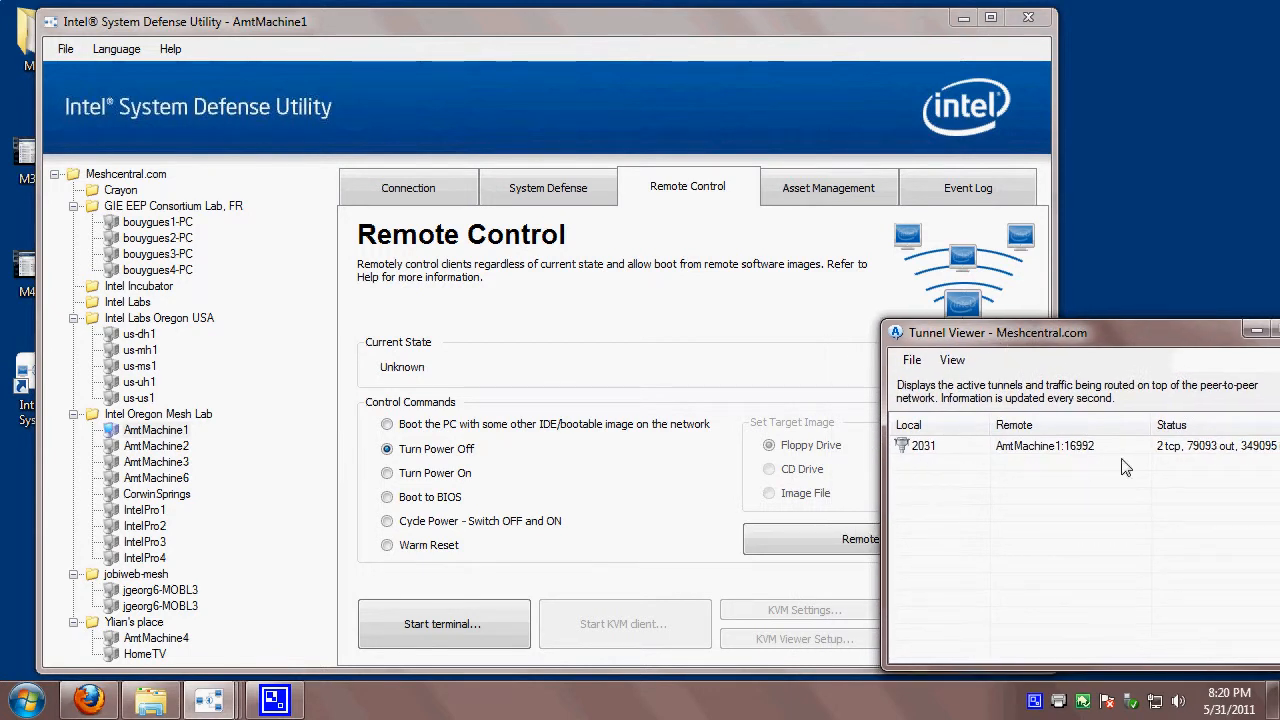
{"action": "left_click", "coordinate": [488, 620]}
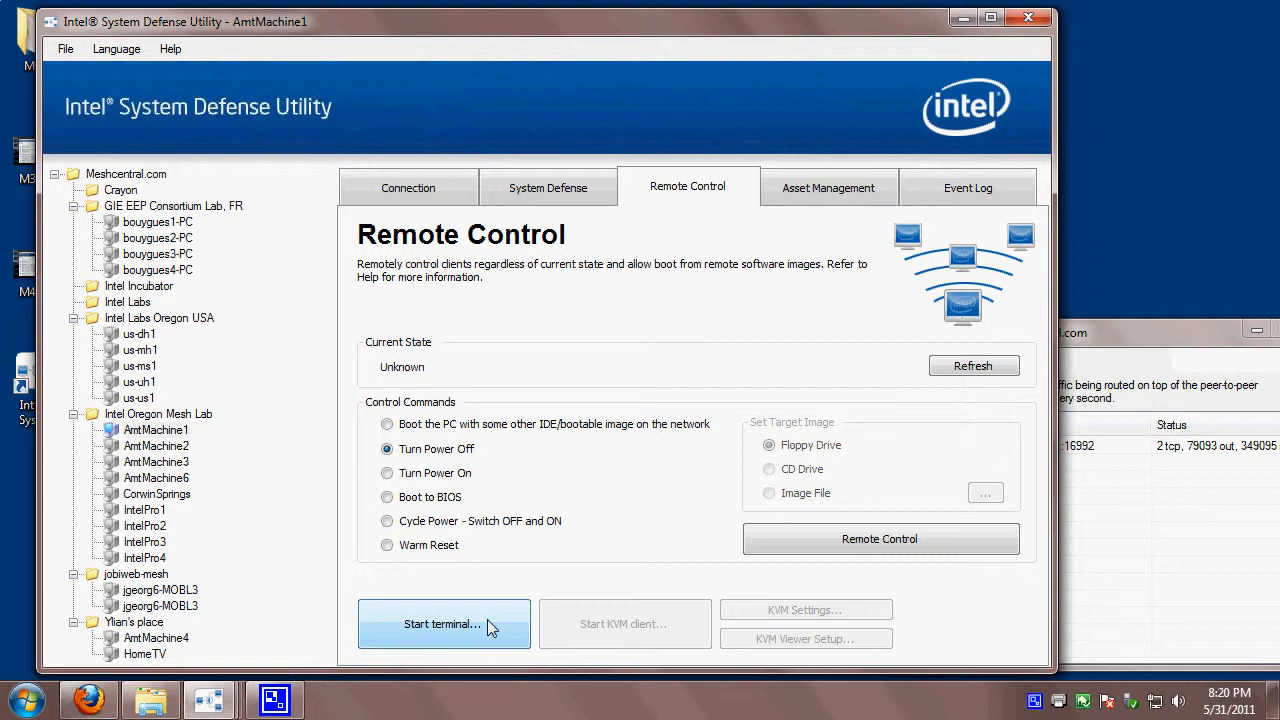
{"action": "left_click", "coordinate": [489, 600]}
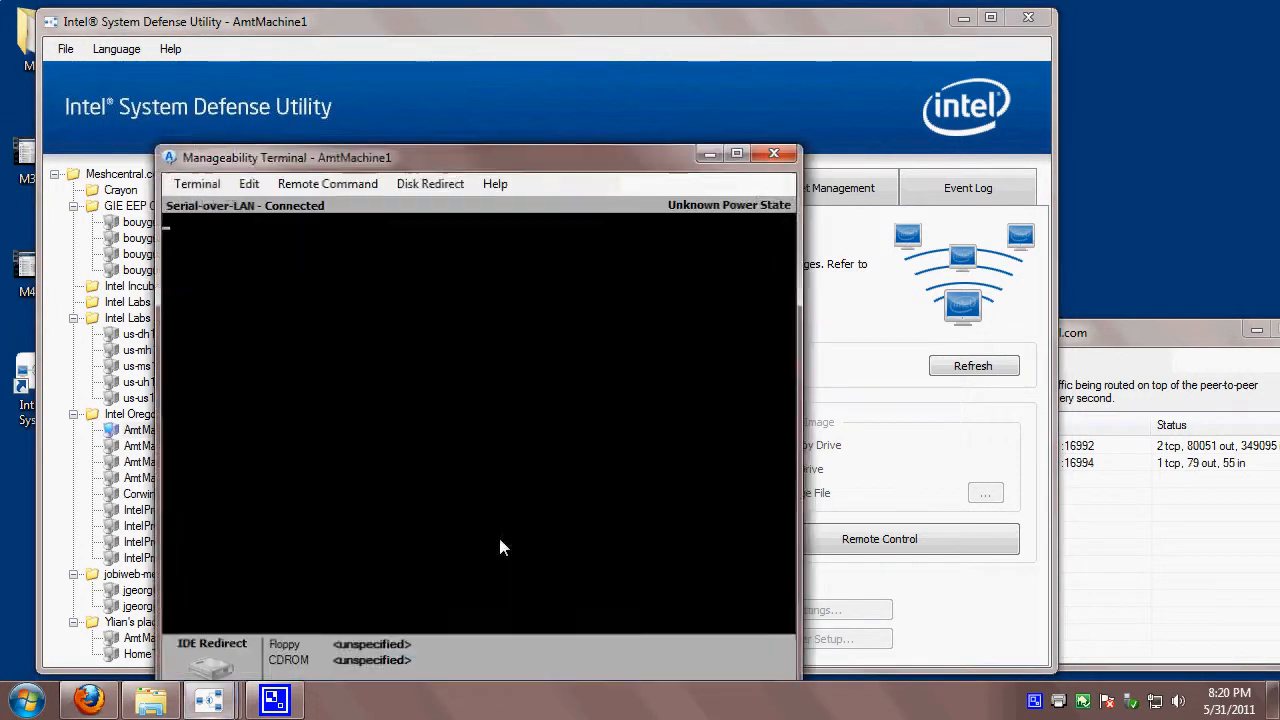
{"action": "left_click_drag", "start_coordinate": [493, 145], "coordinate": [293, 52]}
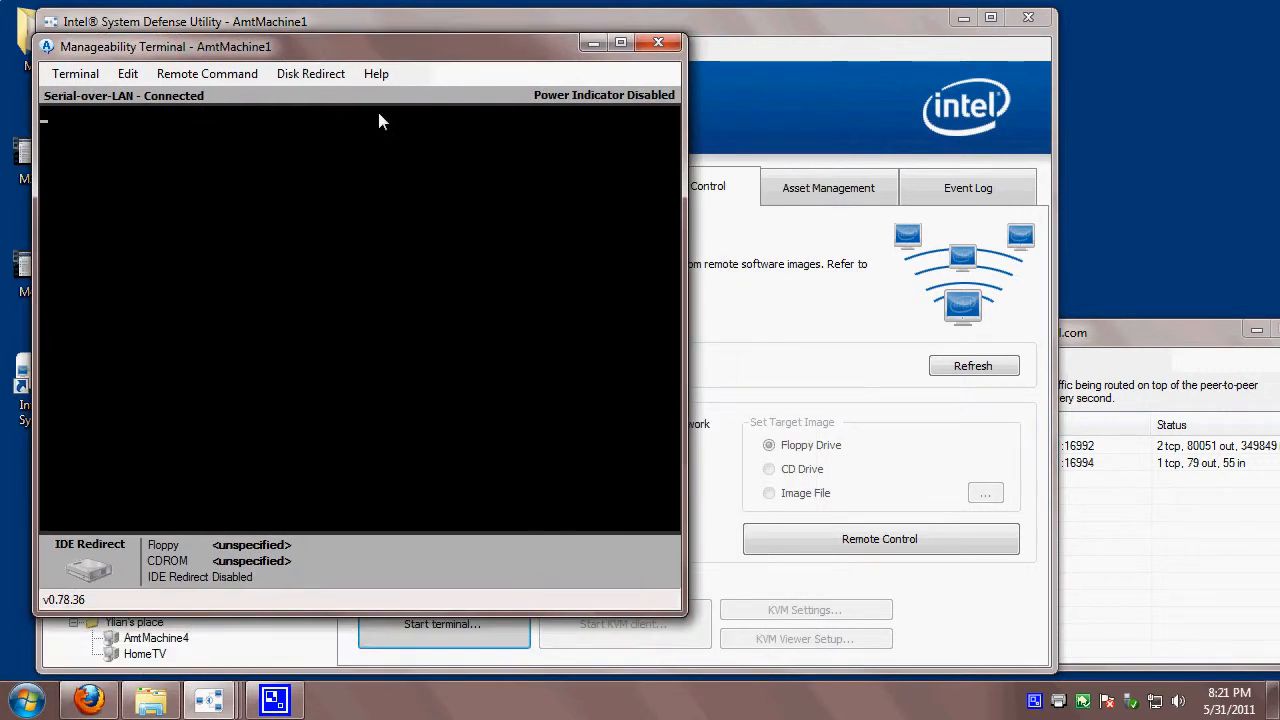
Bring up the serial agent prompt in the AmtMachine1 terminal while watching tunnel traffic, and close both the Tunnel Viewer and the terminal
{"action": "left_click", "coordinate": [1120, 597]}
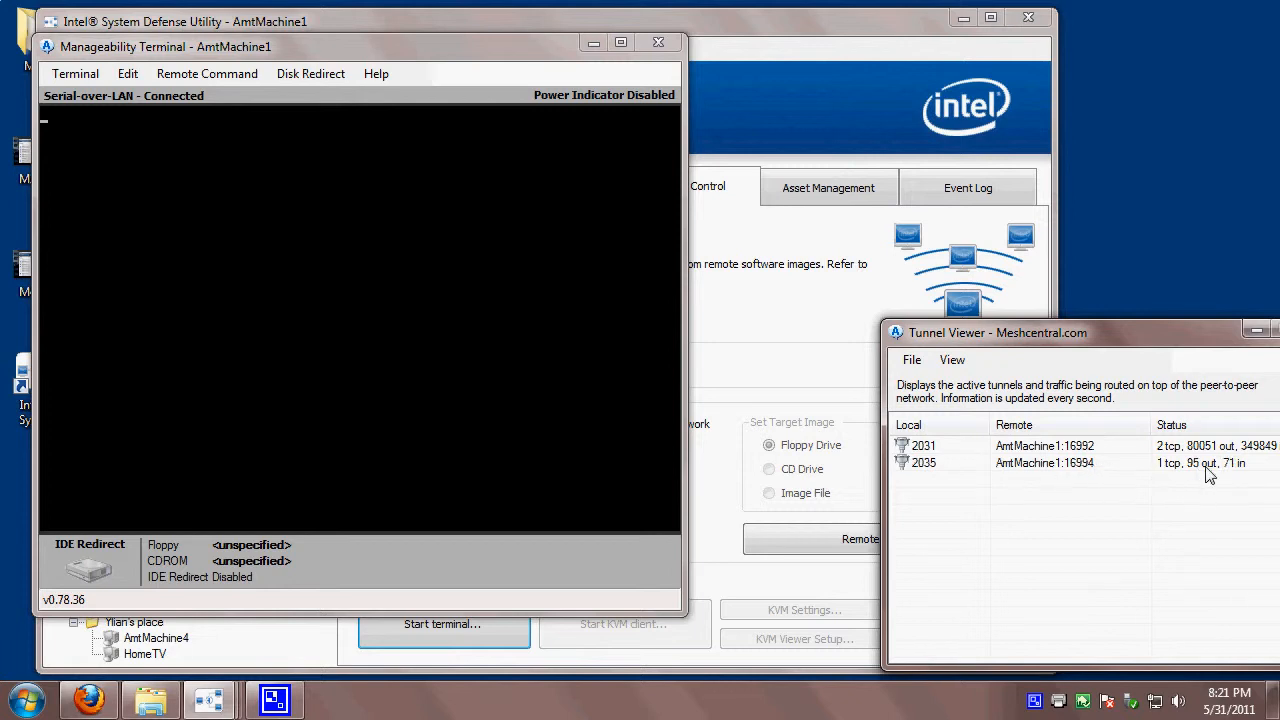
{"action": "left_click", "coordinate": [347, 377]}
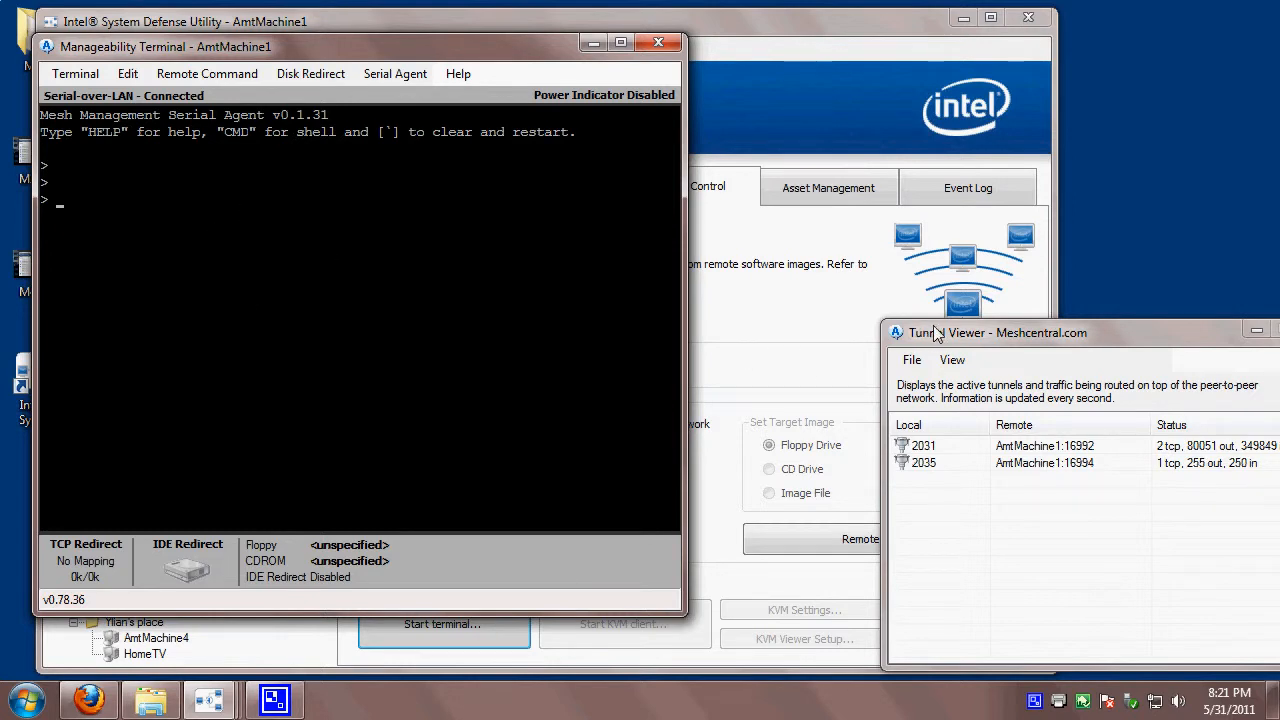
{"action": "left_click_drag", "start_coordinate": [960, 335], "coordinate": [847, 333]}
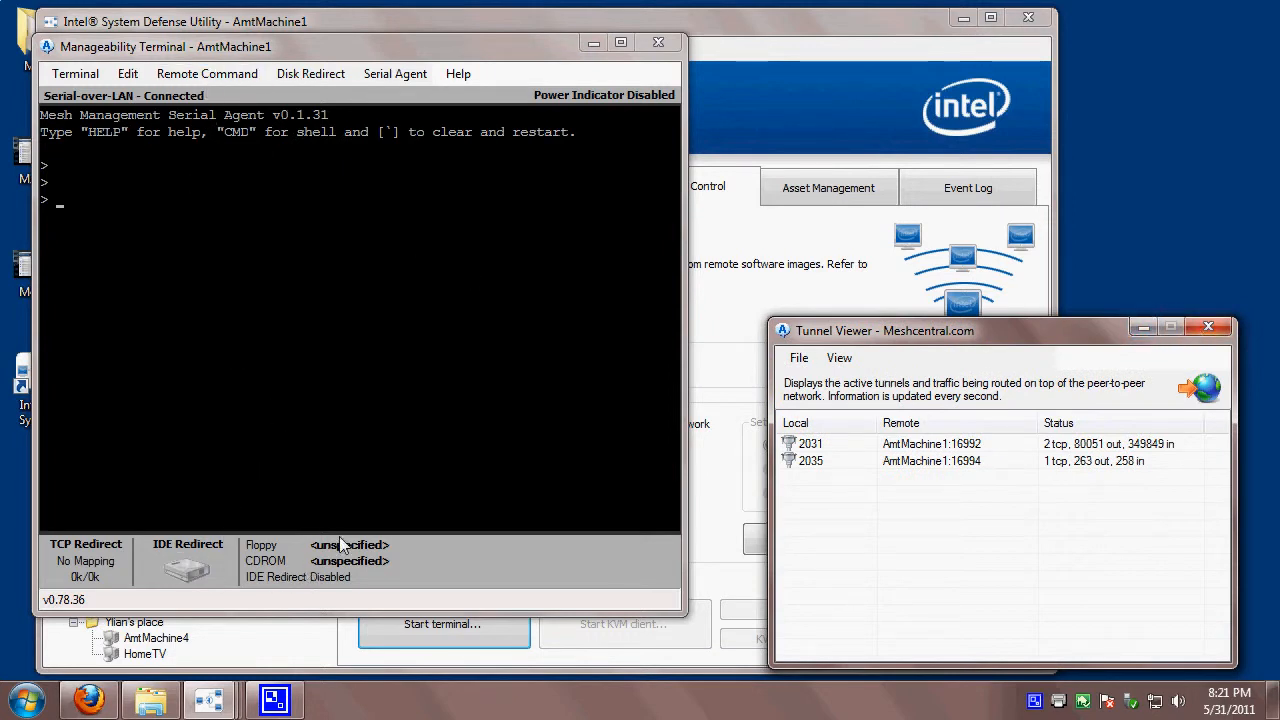
{"action": "left_click", "coordinate": [235, 74]}
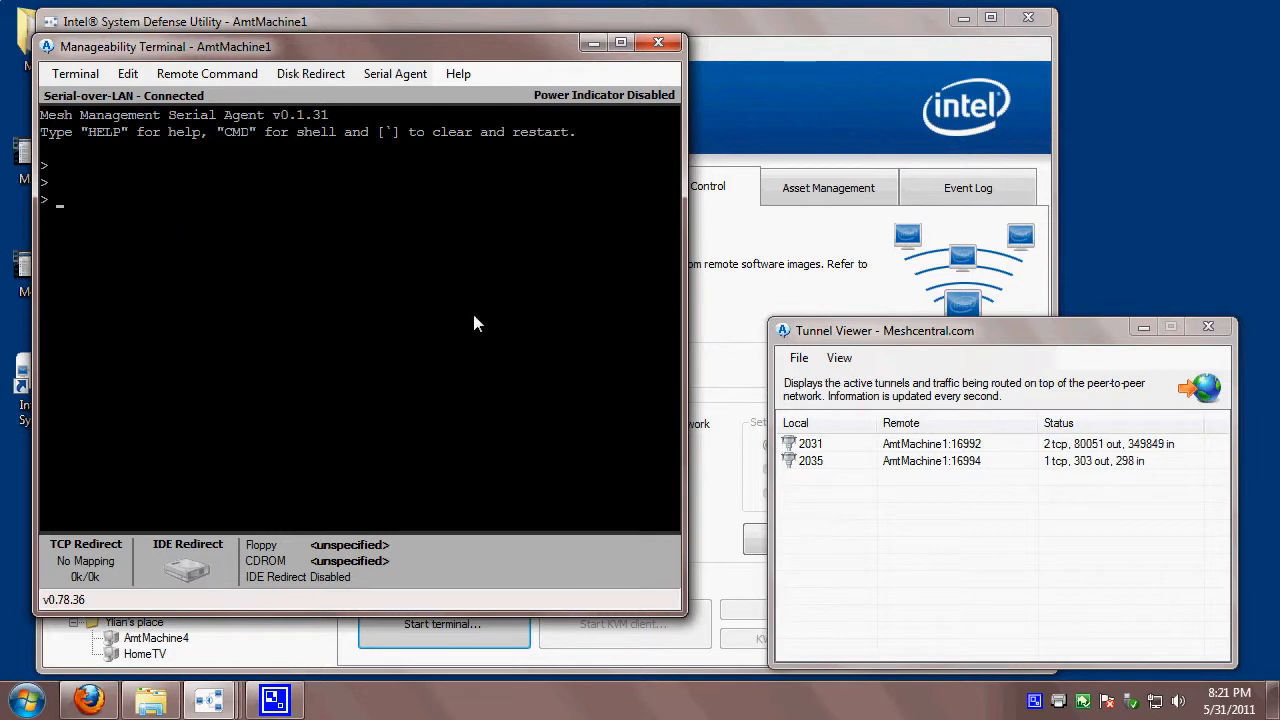
{"action": "left_click", "coordinate": [1208, 329]}
{"action": "left_click", "coordinate": [657, 43]}
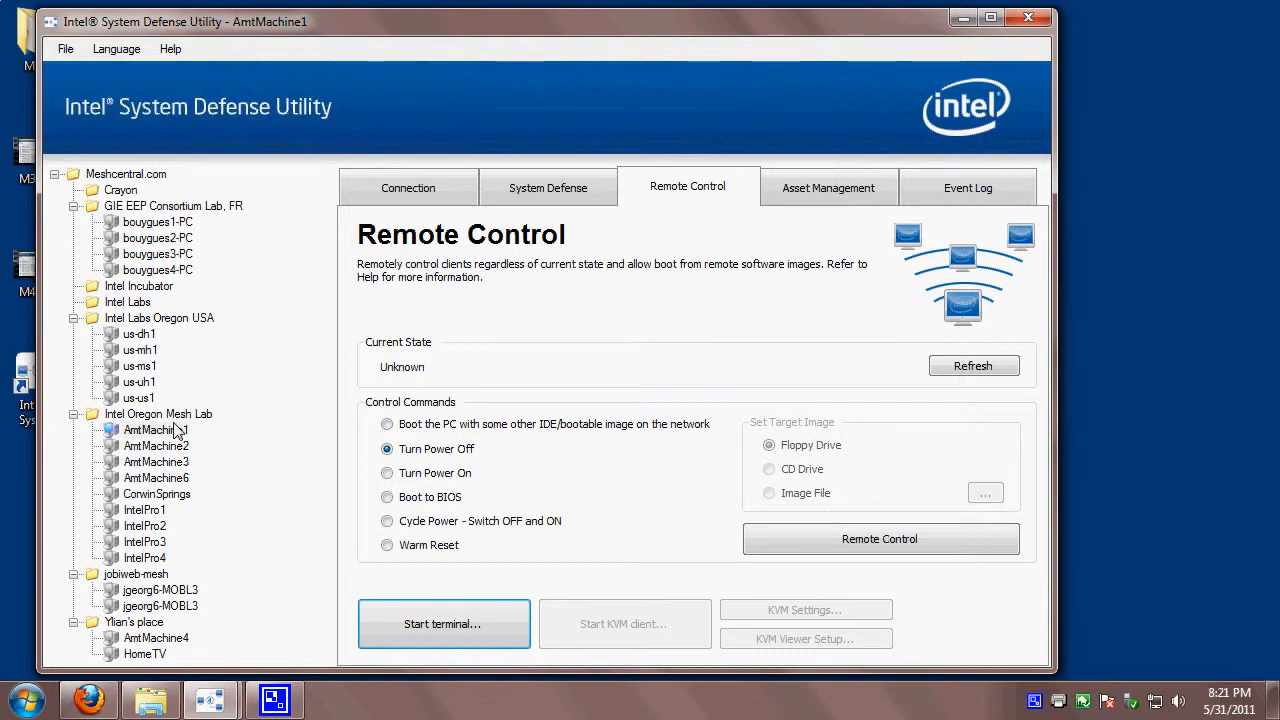
Open AmtMachine1's web interface through its mesh route in Firefox and move the browser window aside
{"action": "left_click", "coordinate": [177, 430]}
{"action": "left_click", "coordinate": [420, 190]}
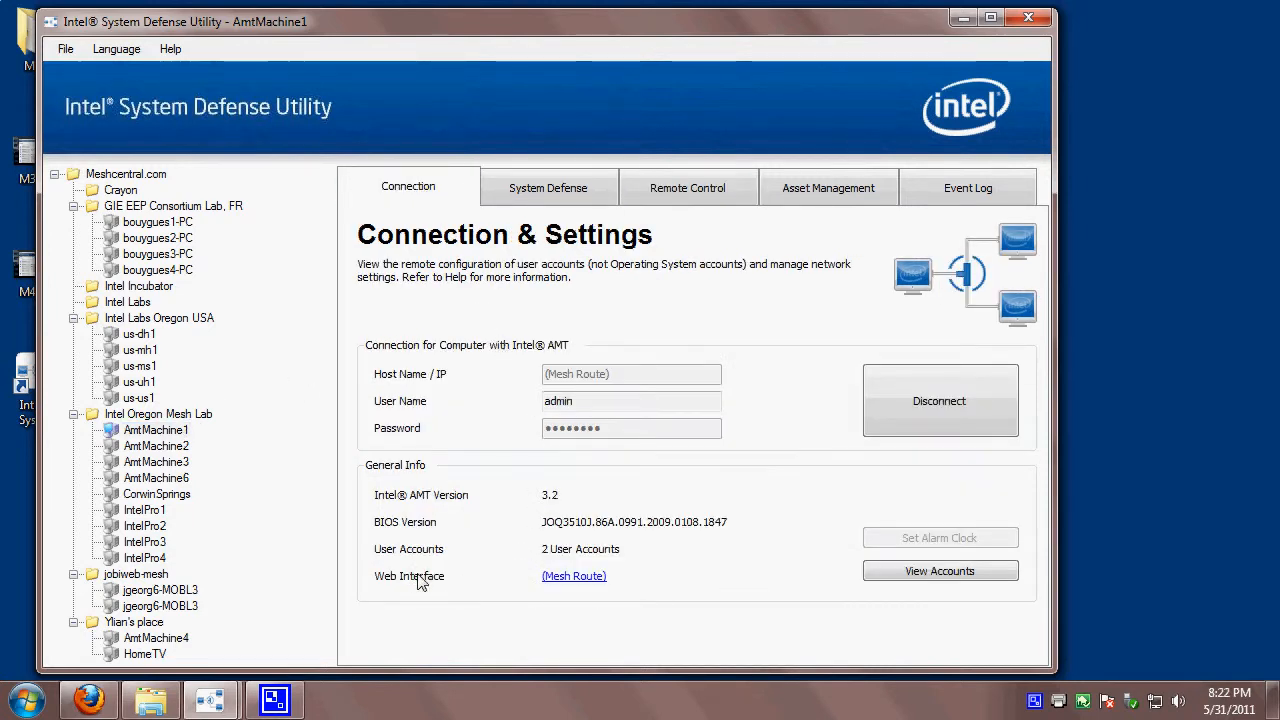
{"action": "left_click", "coordinate": [571, 578]}
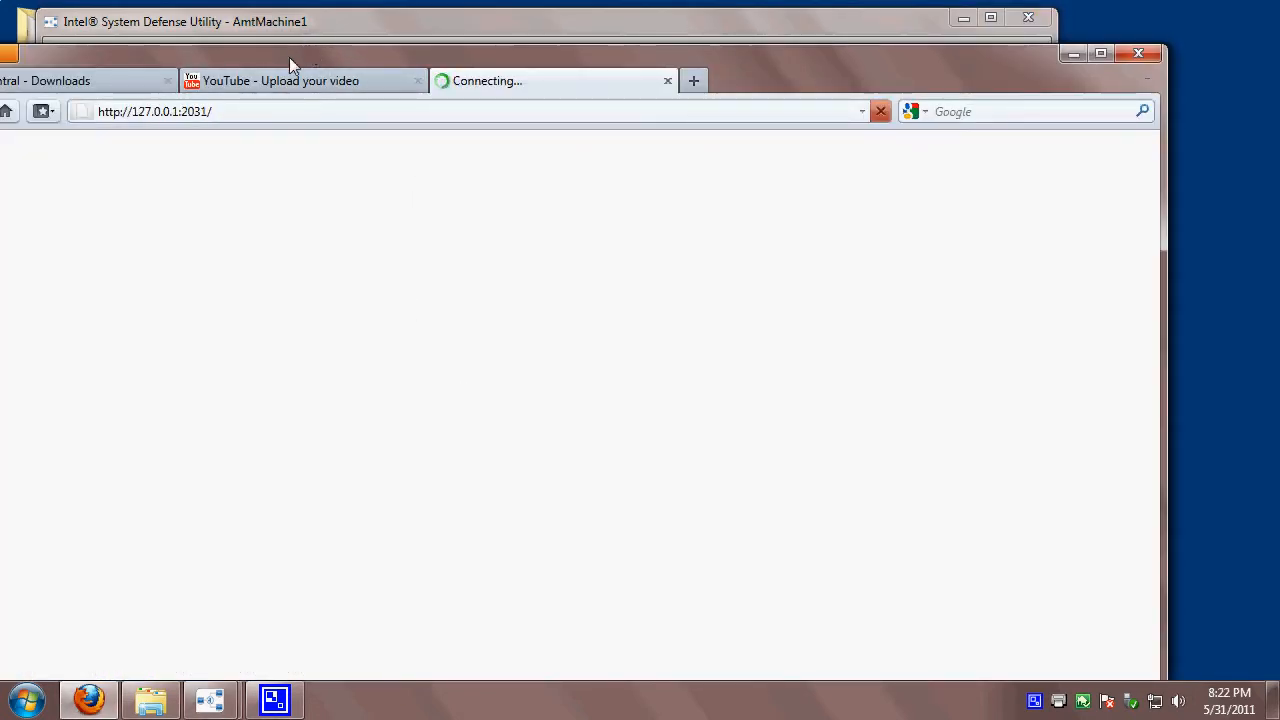
{"action": "left_click_drag", "start_coordinate": [295, 57], "coordinate": [478, 54]}
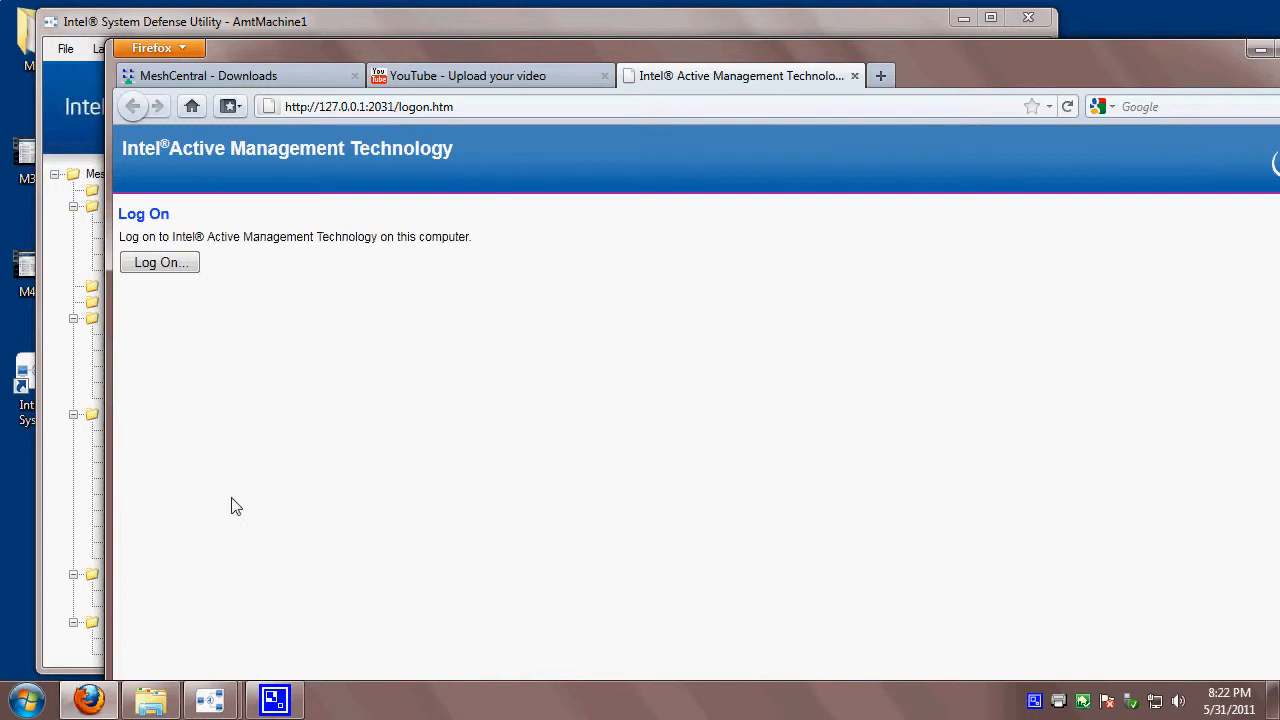
{"action": "left_click_drag", "start_coordinate": [286, 52], "coordinate": [934, 283]}
Reopen the Tunnel Viewer for Meshcentral.com and place it beside the AMT logon page in the browser
{"action": "left_click", "coordinate": [112, 174]}
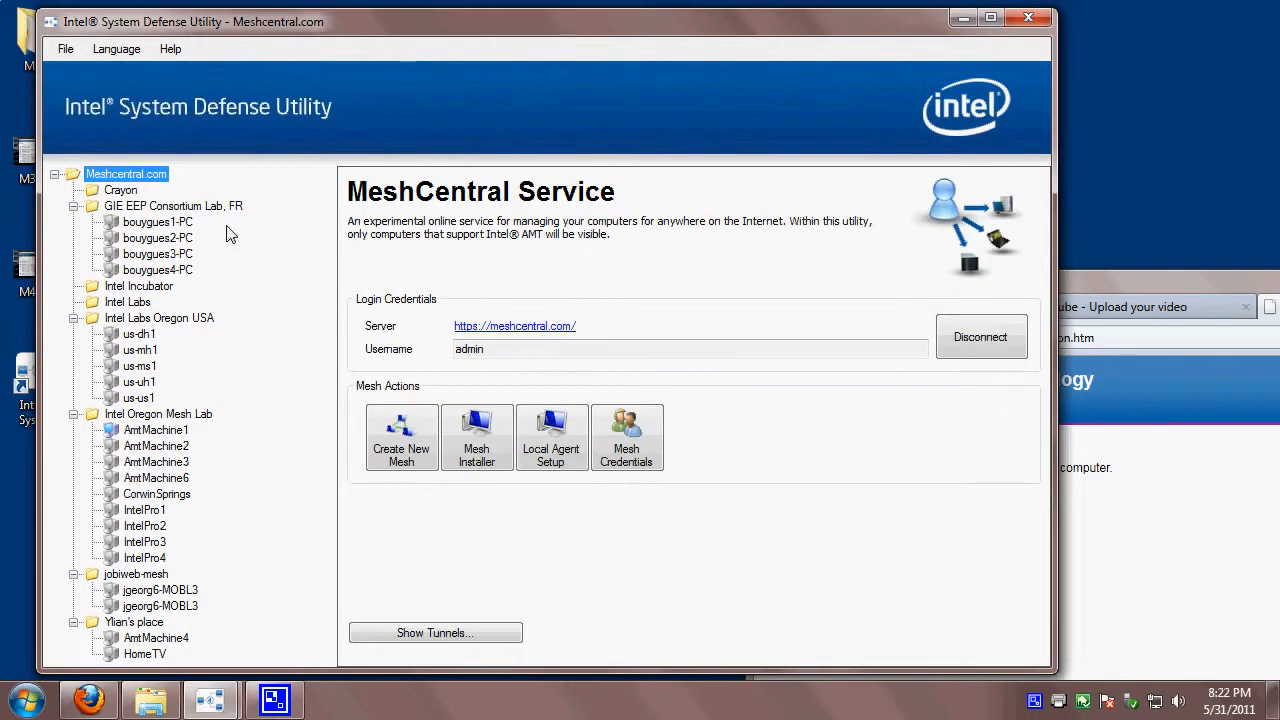
{"action": "left_click", "coordinate": [434, 633]}
{"action": "left_click_drag", "start_coordinate": [211, 47], "coordinate": [200, 82]}
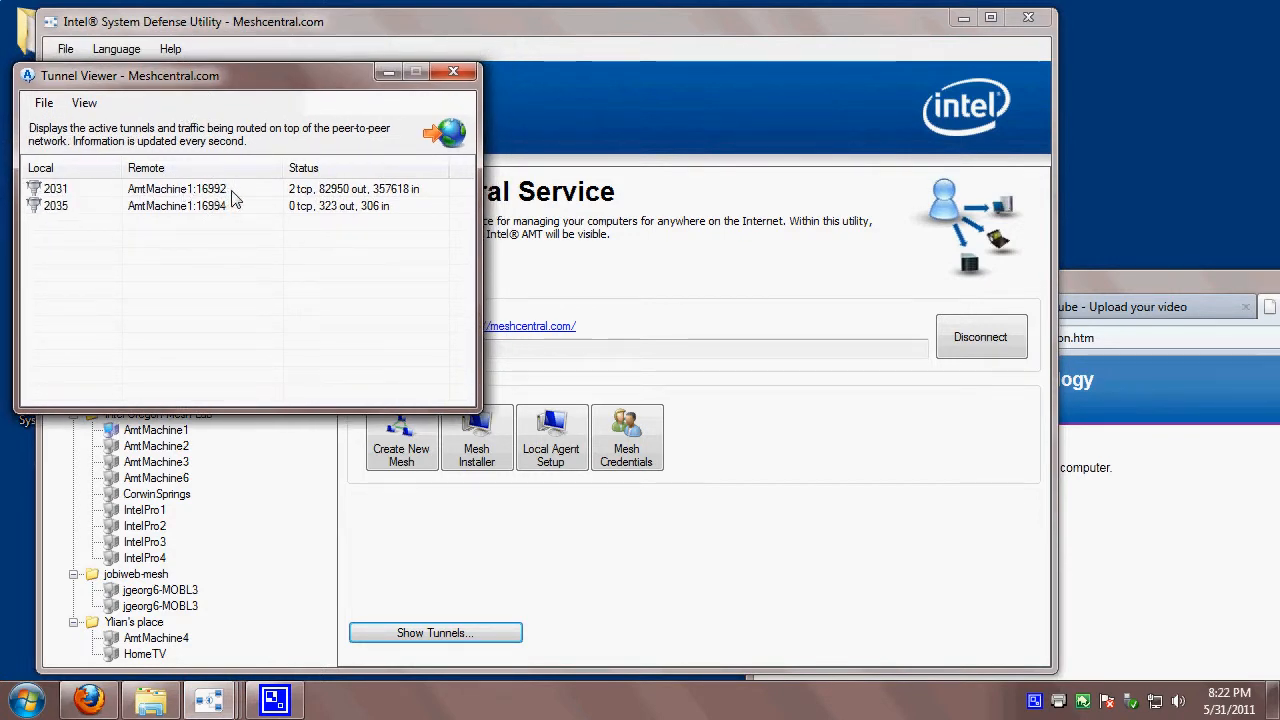
{"action": "left_click_drag", "start_coordinate": [1212, 289], "coordinate": [918, 112]}
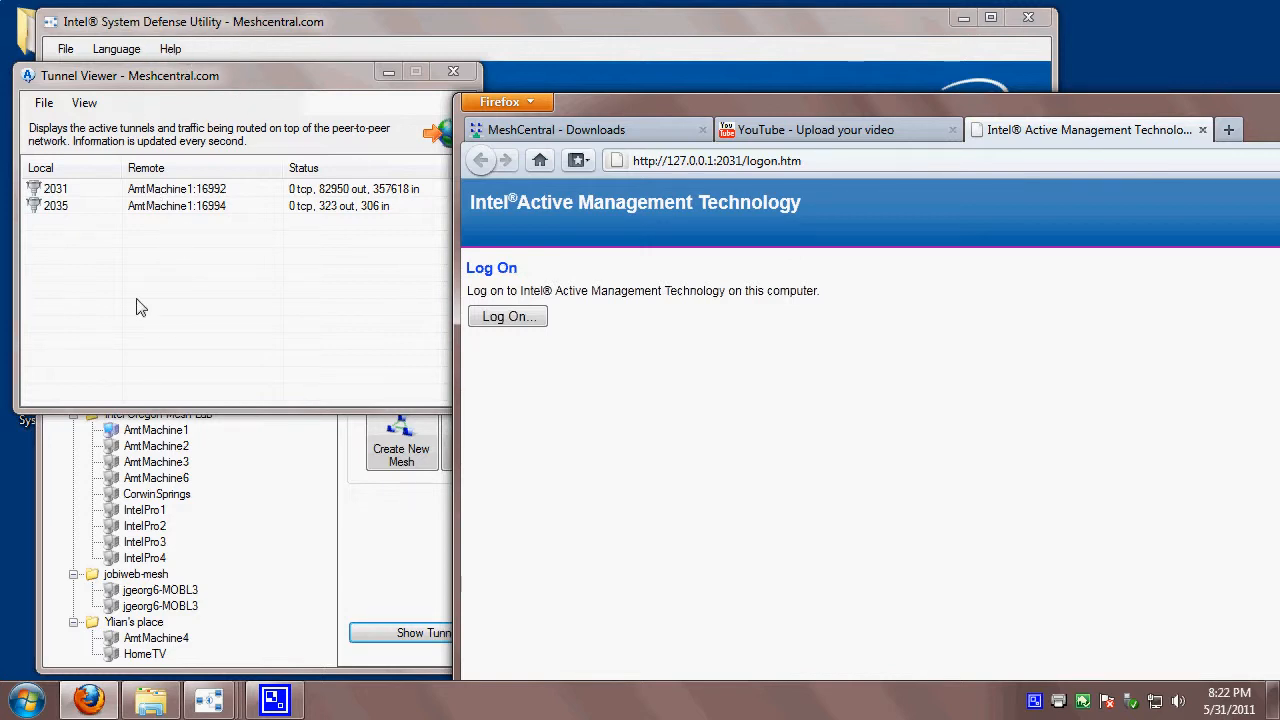
Close the AMT logon page and the Tunnel Viewer, and move the main utility window back toward the centre of the desktop
{"action": "left_click", "coordinate": [1202, 130]}
{"action": "left_click_drag", "start_coordinate": [1198, 104], "coordinate": [876, 142]}
{"action": "key", "text": "super+Down"}
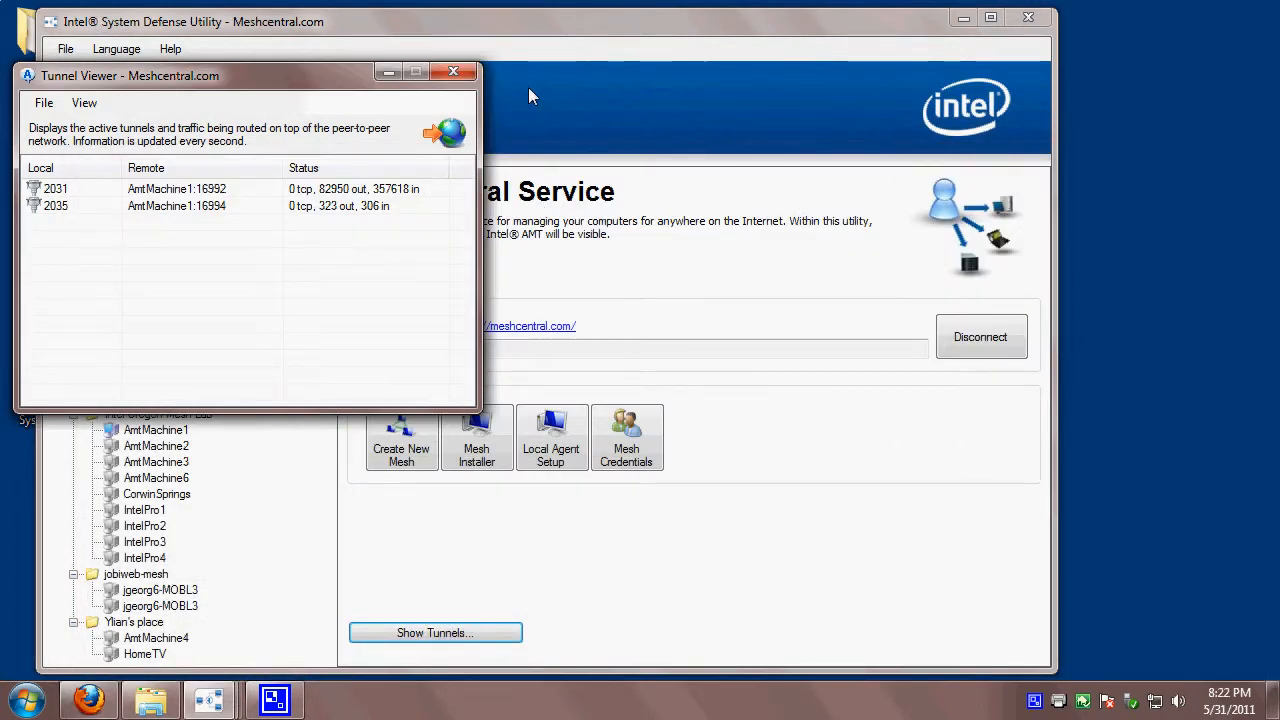
{"action": "left_click", "coordinate": [453, 74]}
{"action": "left_click_drag", "start_coordinate": [480, 35], "coordinate": [540, 37]}
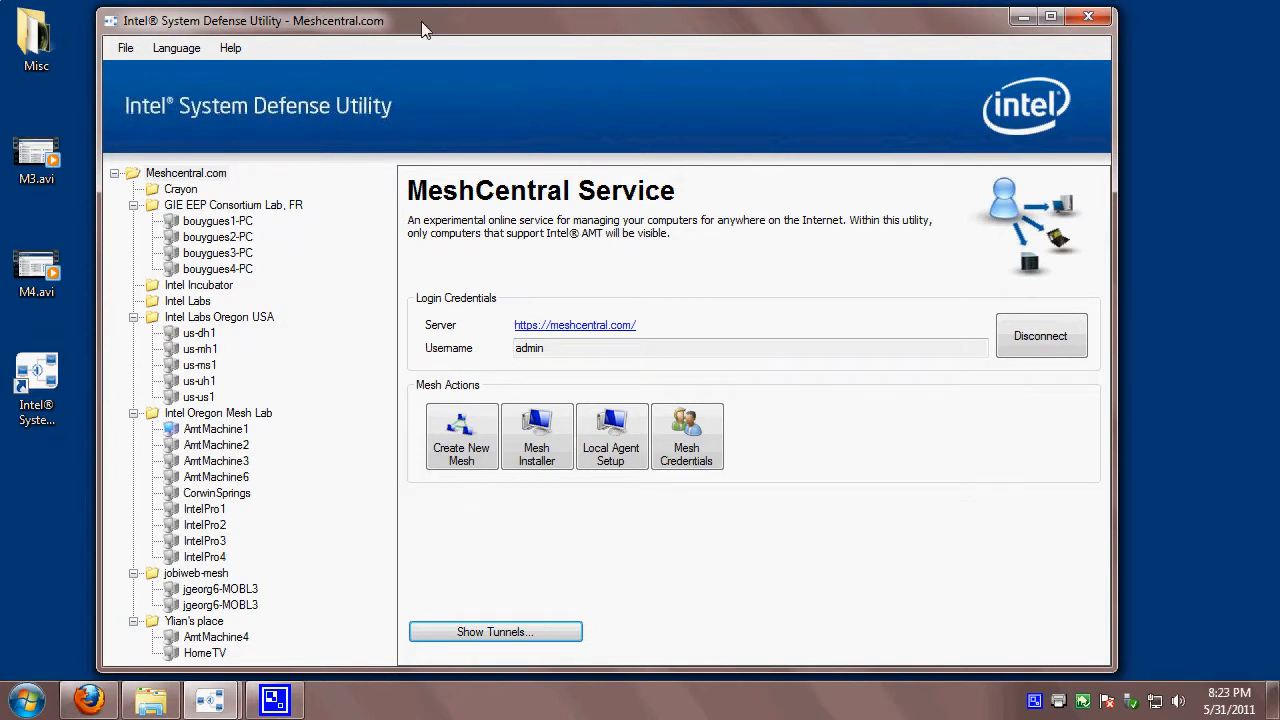
{"action": "left_click_drag", "start_coordinate": [422, 30], "coordinate": [433, 30]}
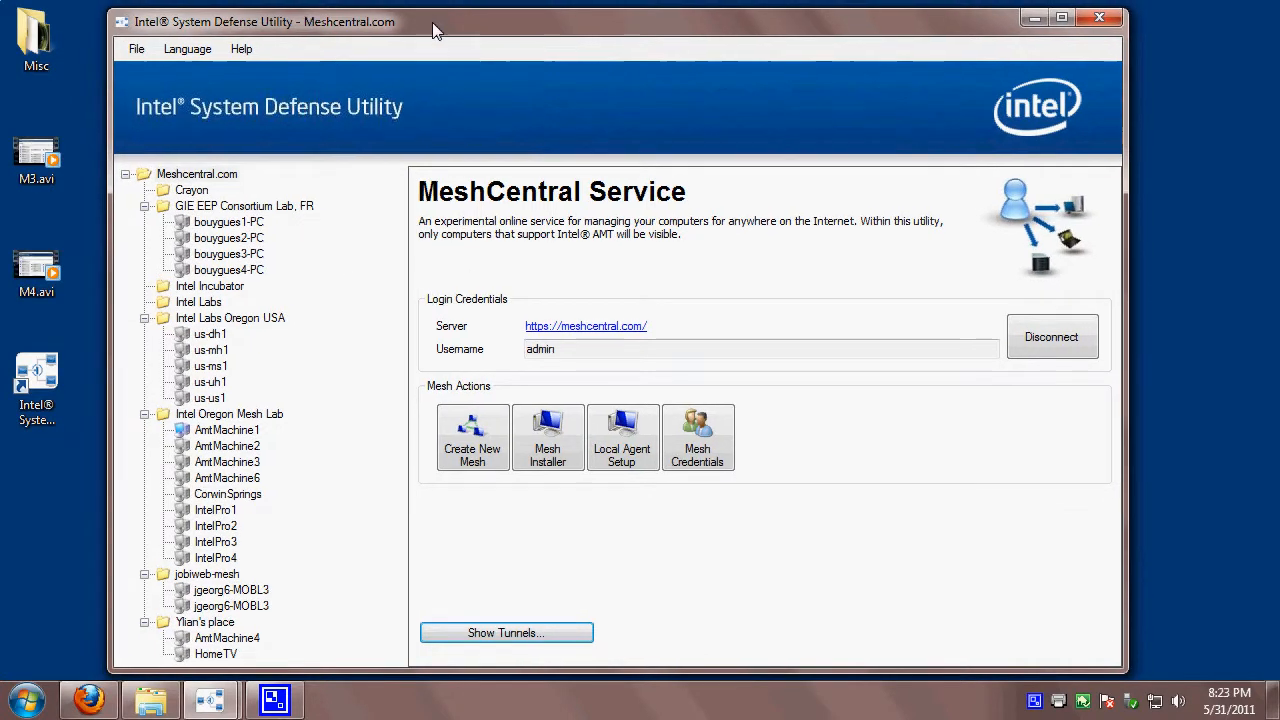